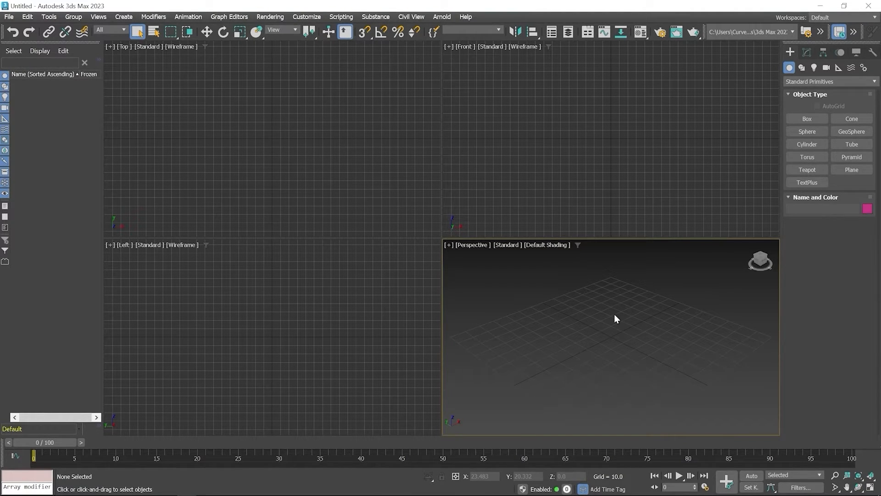
Step: Draw an open, S-shaped spline with six corner points and straight orthogonal segments in the Front viewport
click(802, 69)
click(807, 132)
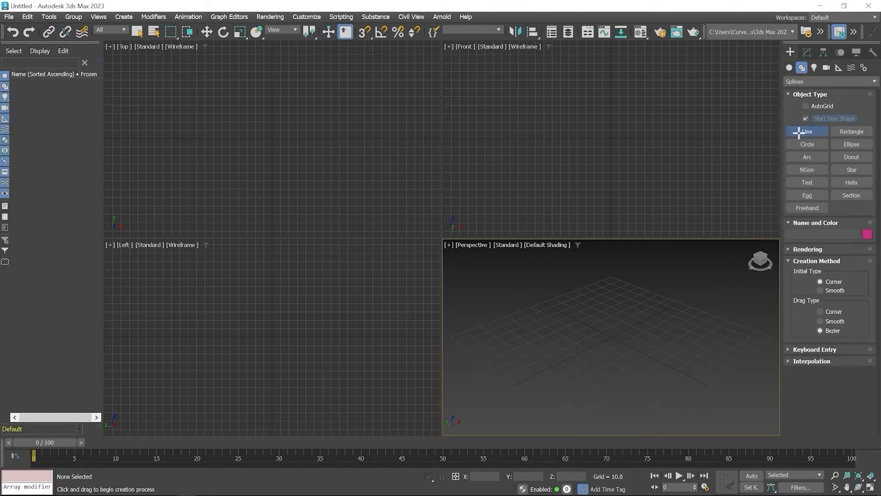
middle_click(616, 134)
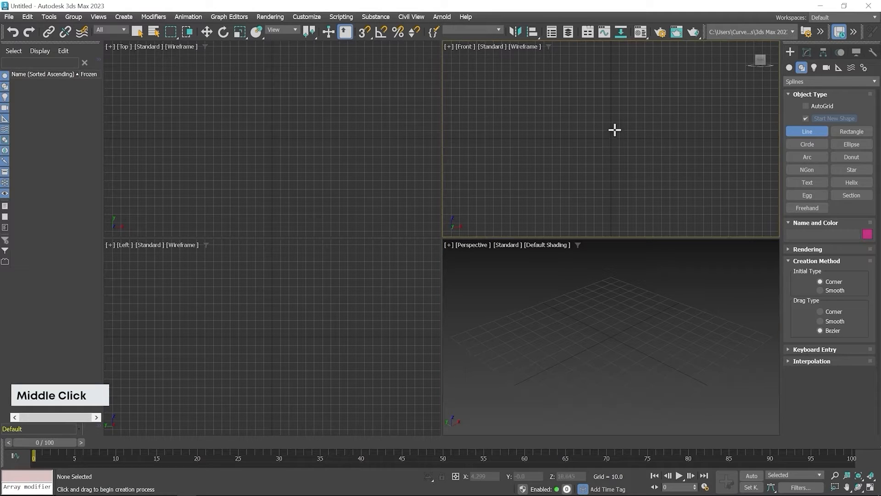
click(647, 84)
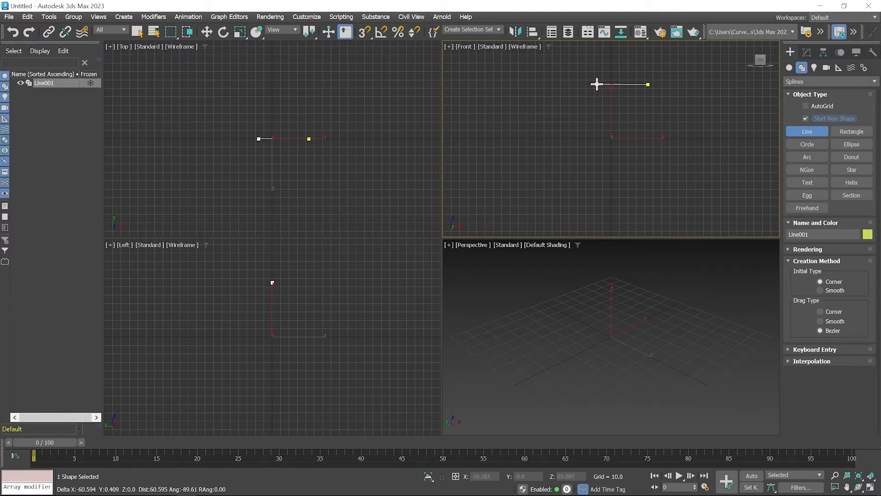
key(shift)
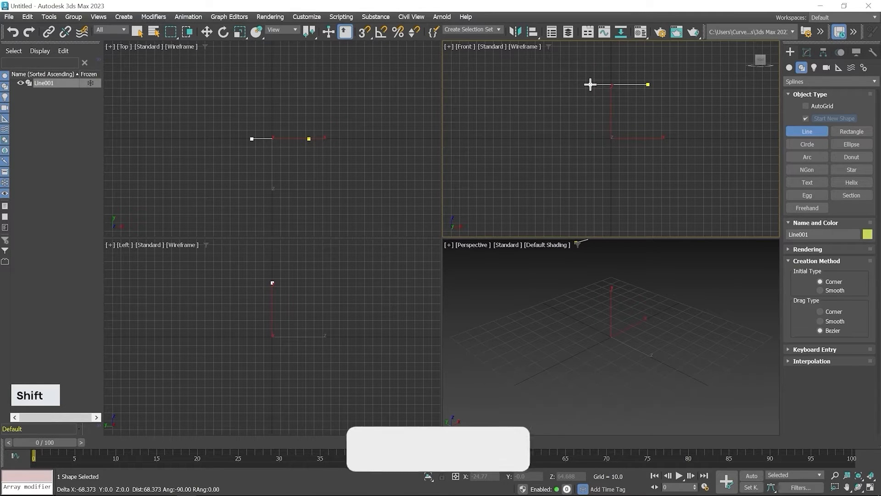
shift+click(590, 84)
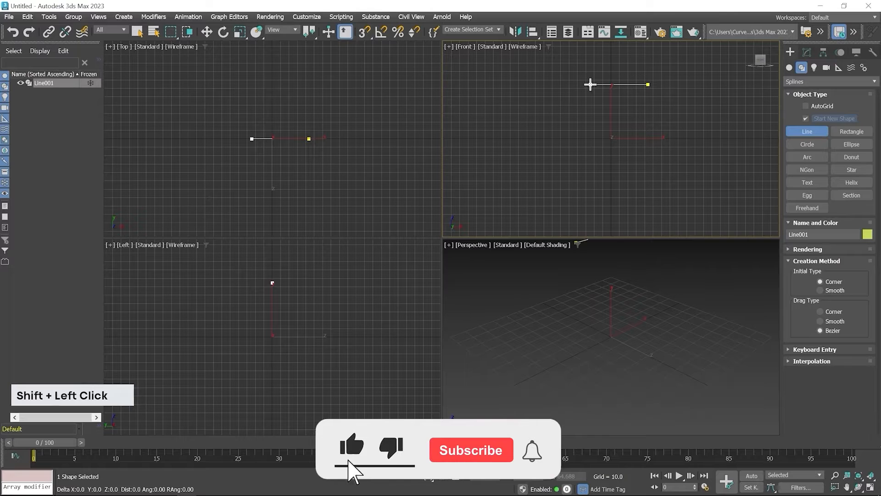
shift+click(584, 138)
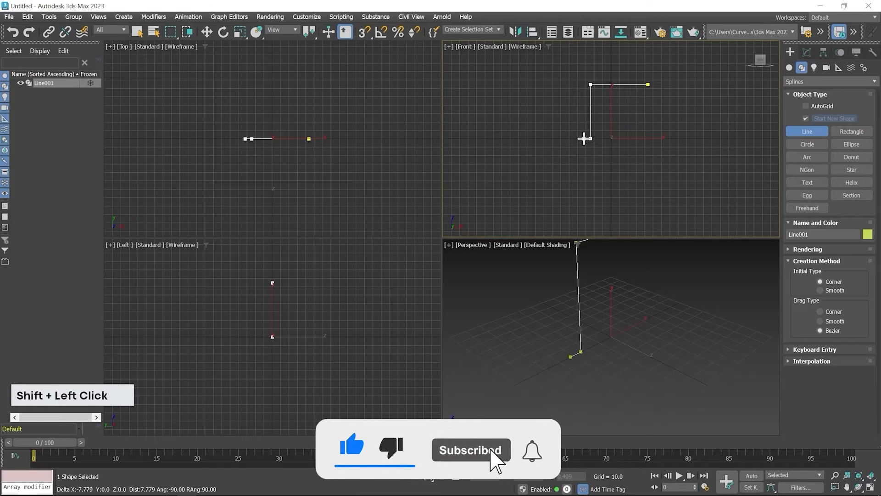
shift+click(660, 143)
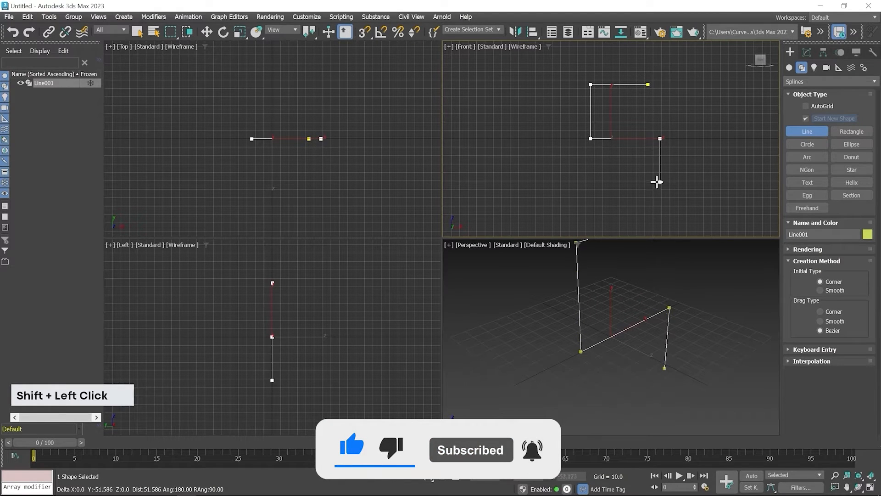
shift+click(659, 188)
shift+click(591, 188)
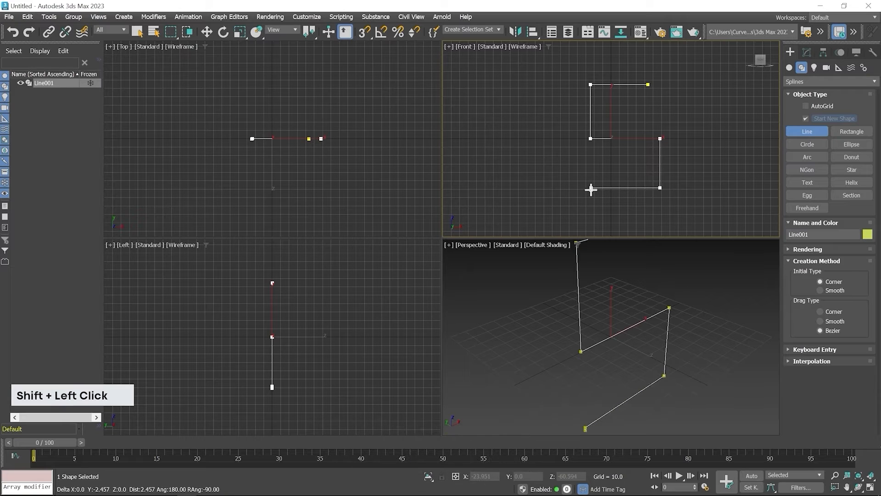
right_click(609, 159)
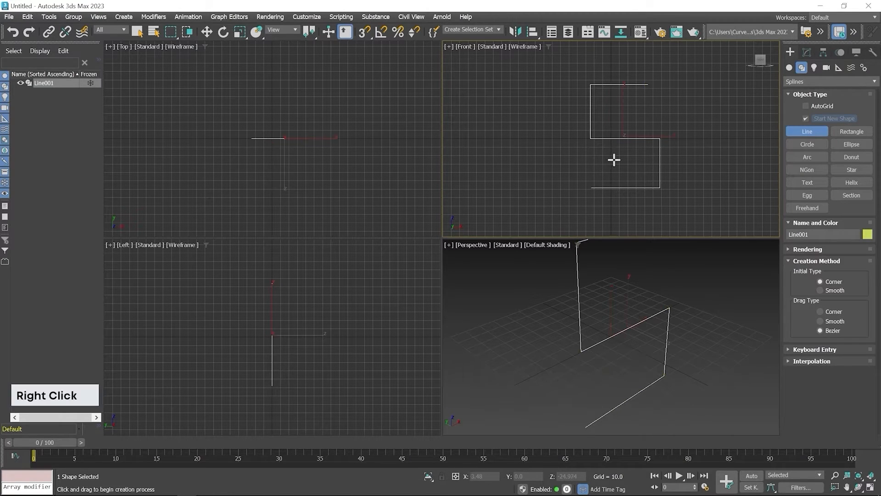
right_click(614, 159)
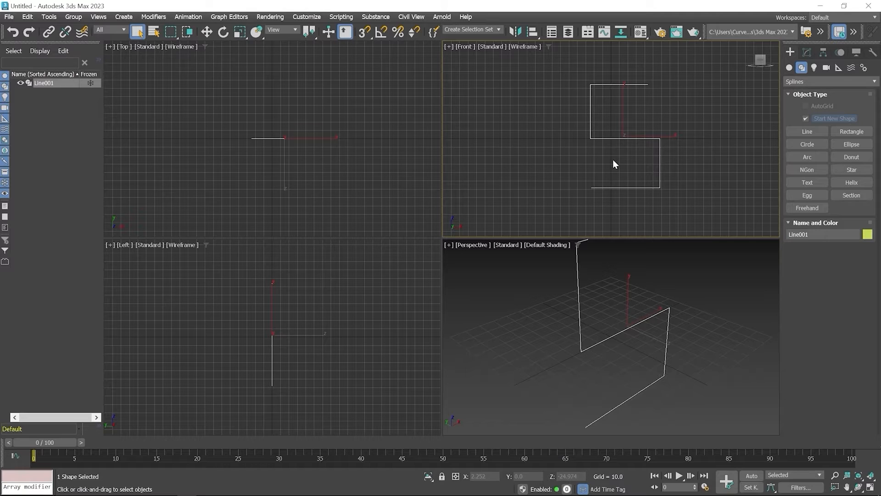
Step: At vertex level, move the S's upper end vertex outward along X and shift its two top vertices slightly along Y
click(808, 52)
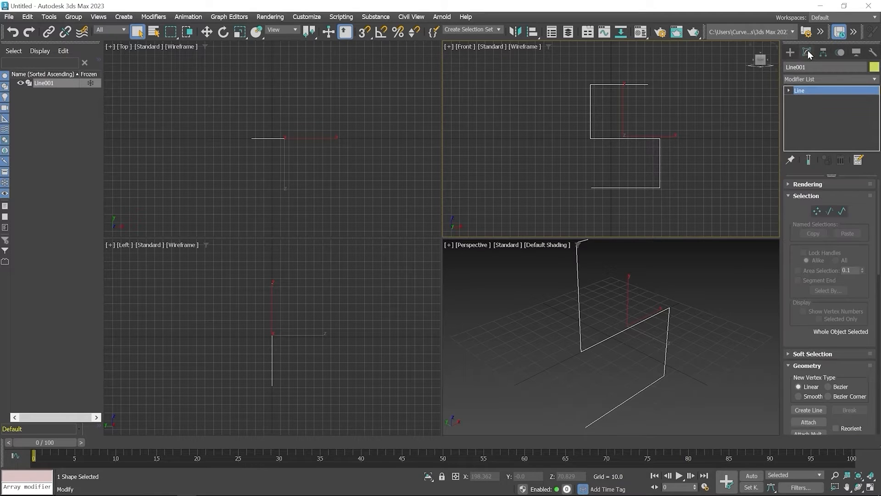
click(817, 212)
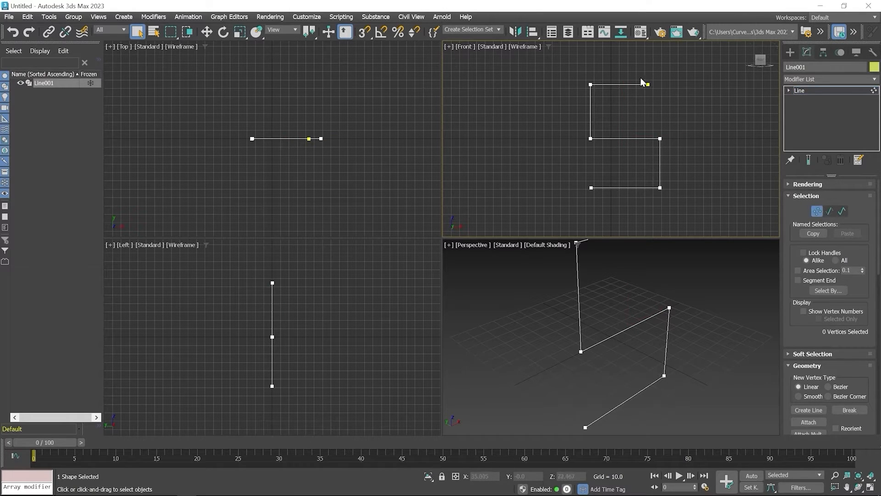
drag(664, 100, 667, 103)
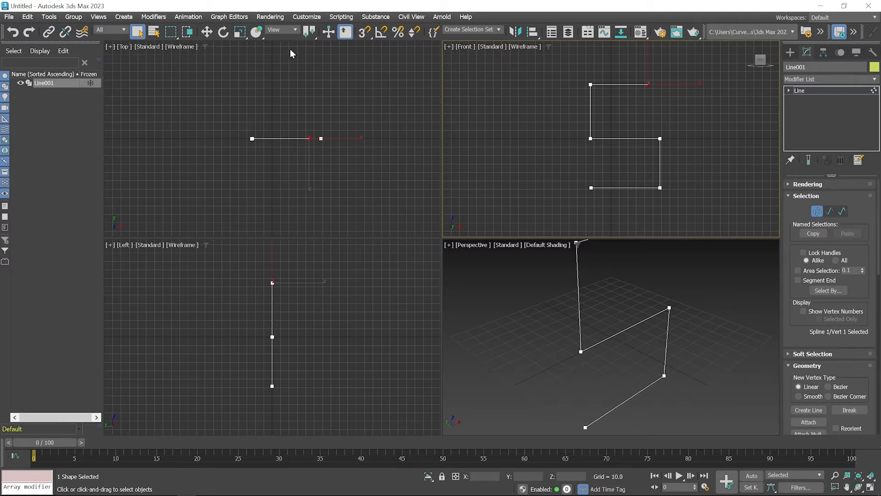
click(207, 33)
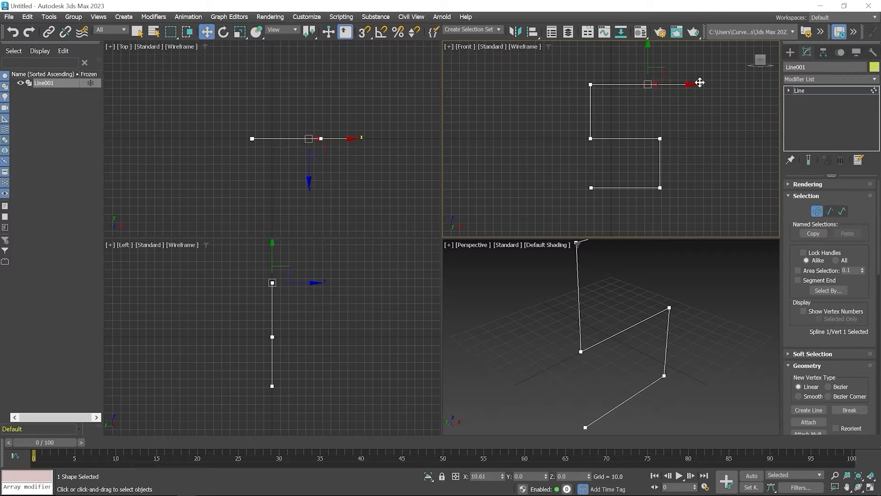
drag(700, 83, 699, 96)
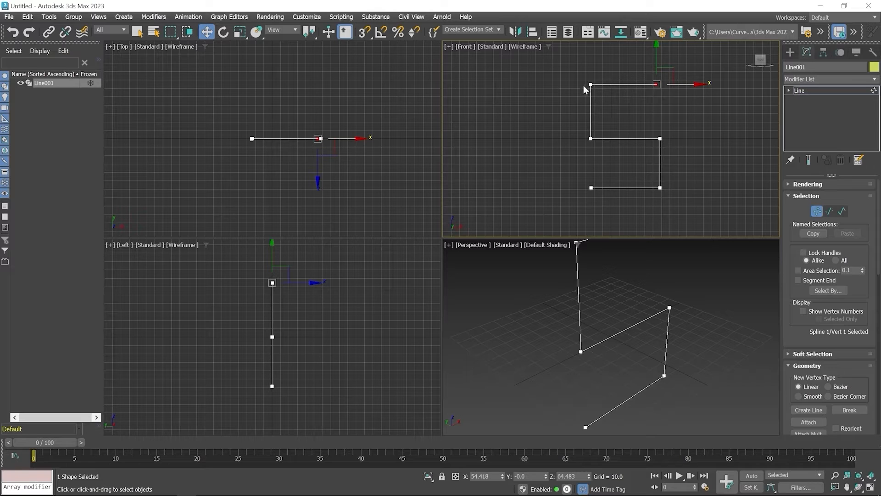
drag(572, 70, 685, 99)
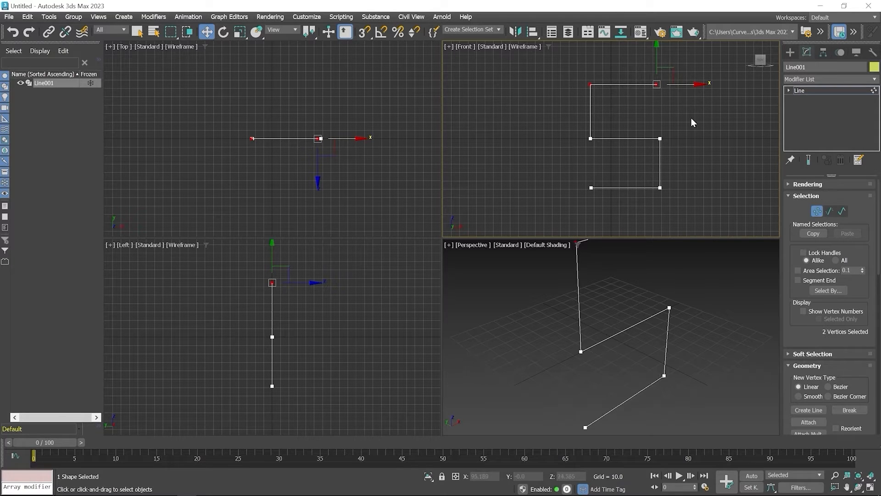
mouse_move(657, 52)
mouse_down()
mouse_move(659, 72)
mouse_move(657, 53)
mouse_up()
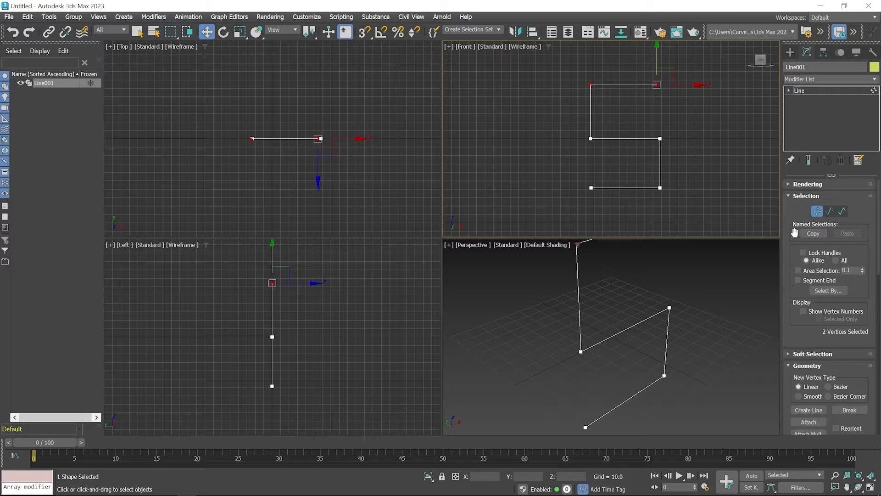
Step: Collapse the line's Selection and Geometry settings and return from vertex level to the whole Line object
click(806, 197)
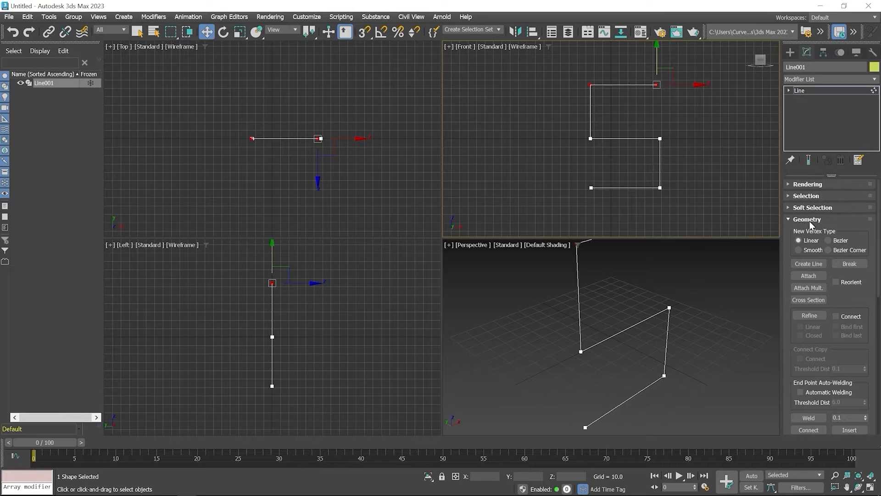
click(809, 219)
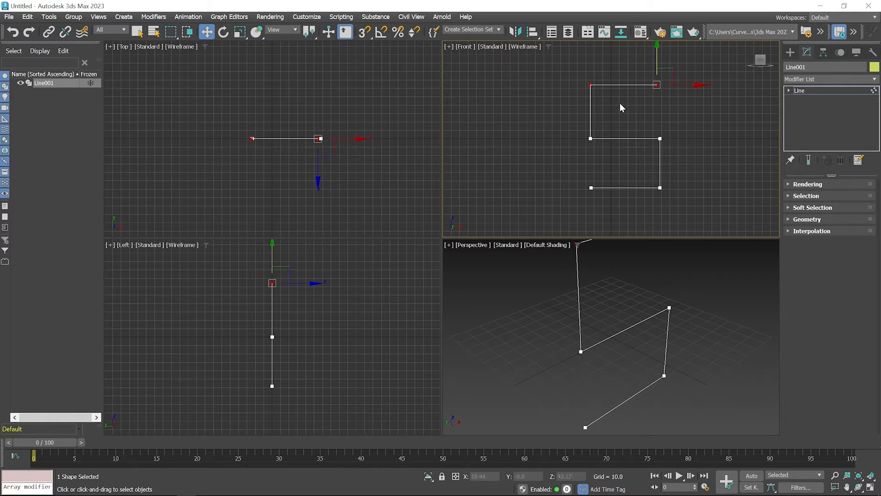
click(789, 91)
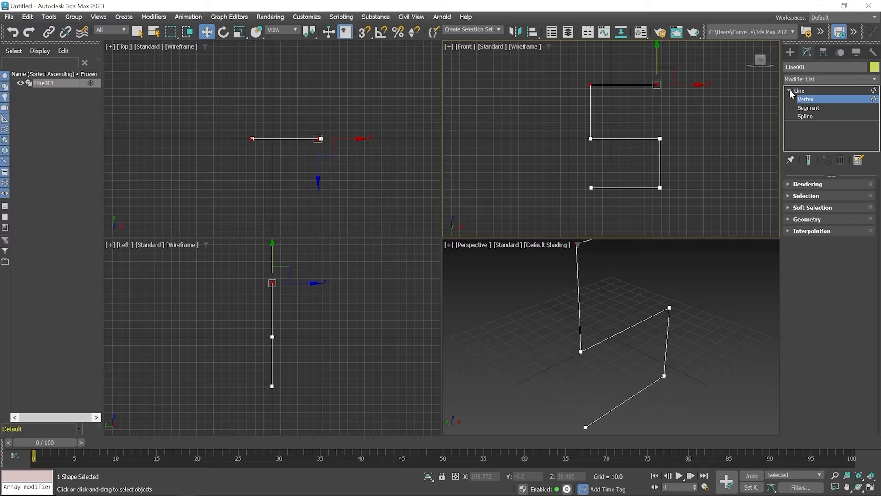
click(810, 91)
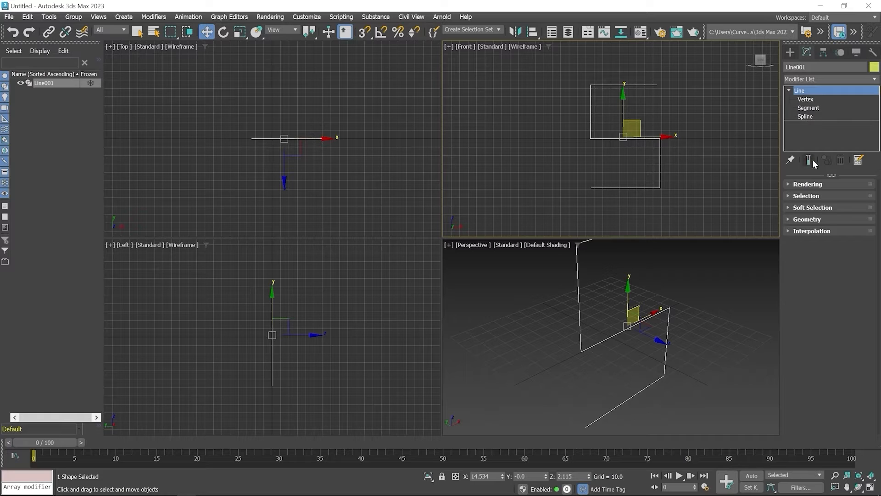
Step: Enable the line in both the renderer and the viewport, and test-render the Front view
click(789, 183)
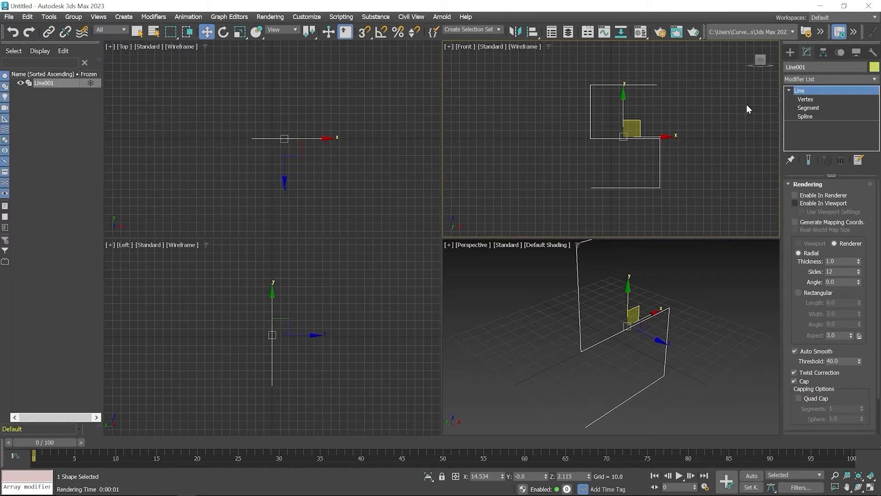
click(694, 32)
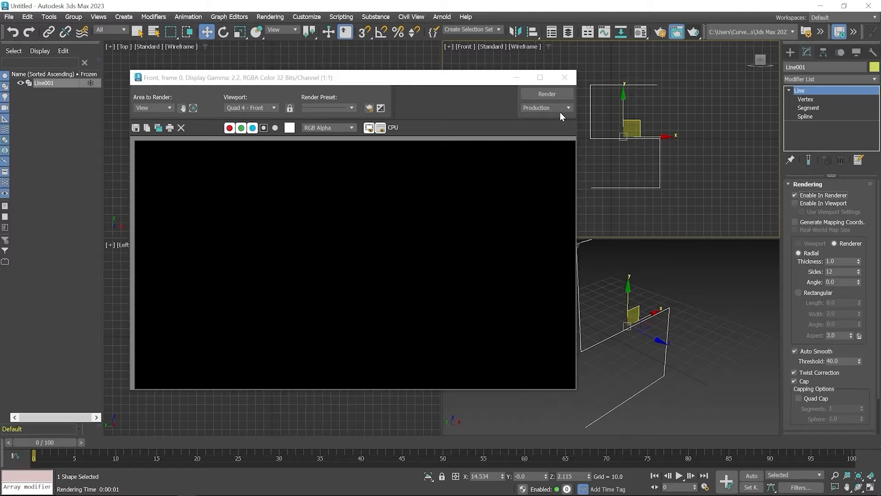
click(546, 94)
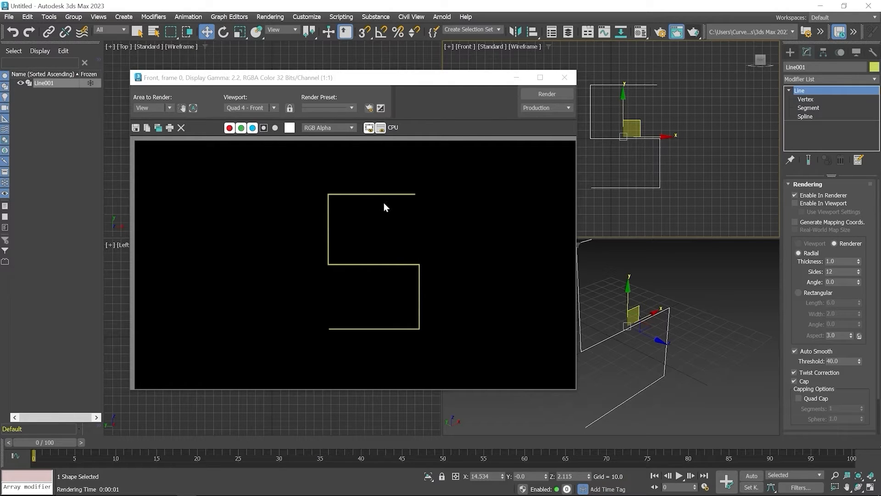
click(795, 203)
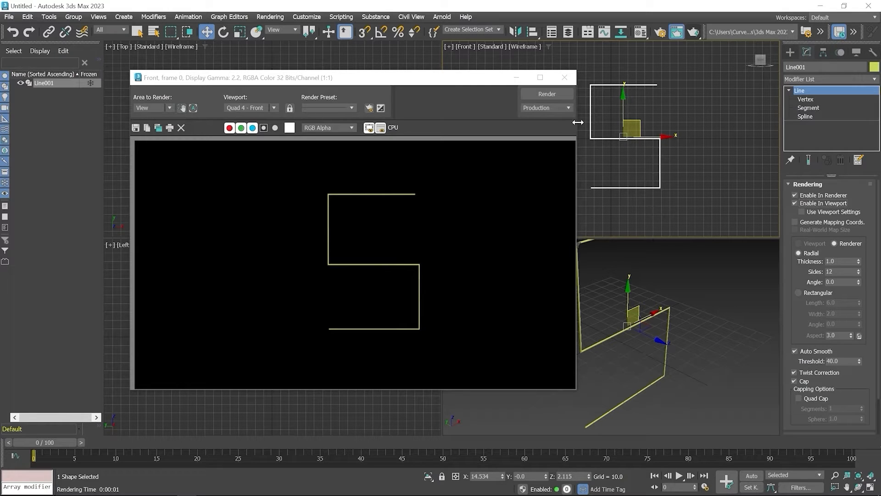
click(568, 78)
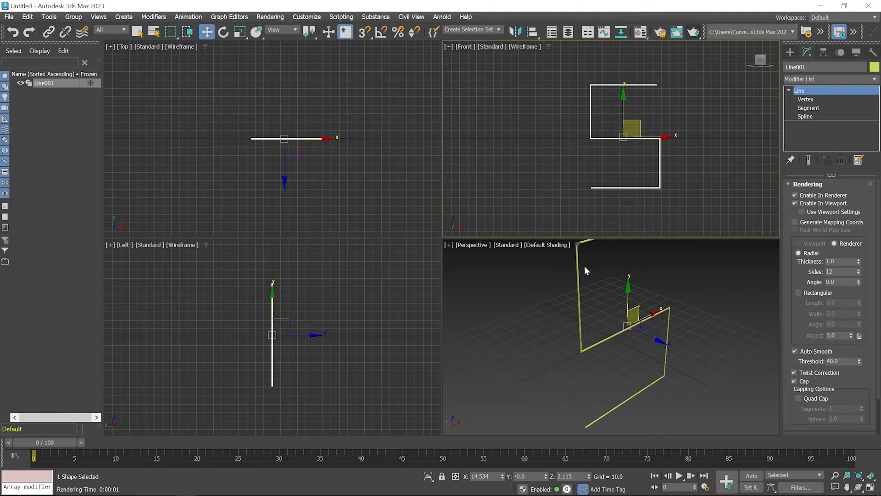
Step: Display edged faces on the line in the Perspective viewport, with its upper free end in close view
middle_drag(597, 282, 588, 348)
scroll(585, 334, up, 5)
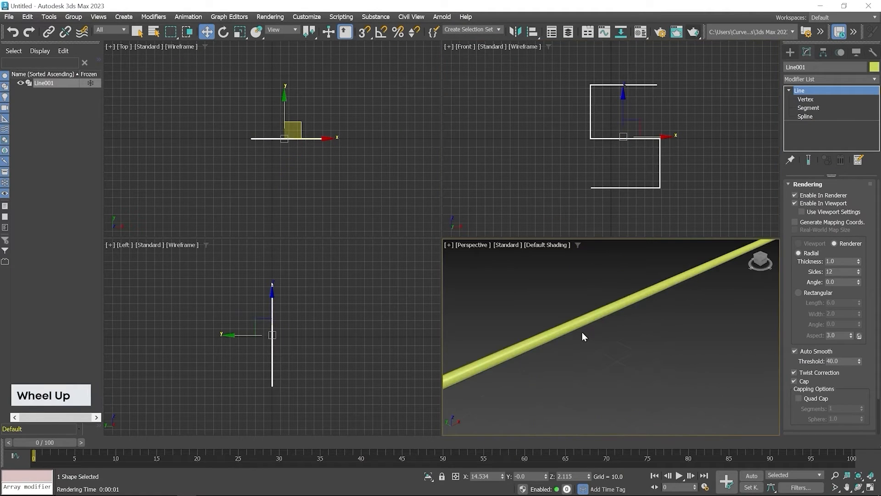
scroll(581, 336, down, 2)
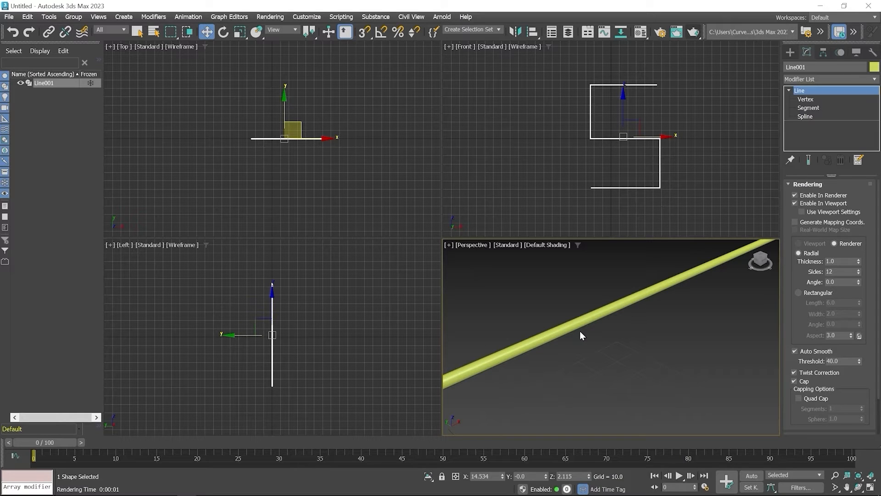
scroll(585, 329, down, 3)
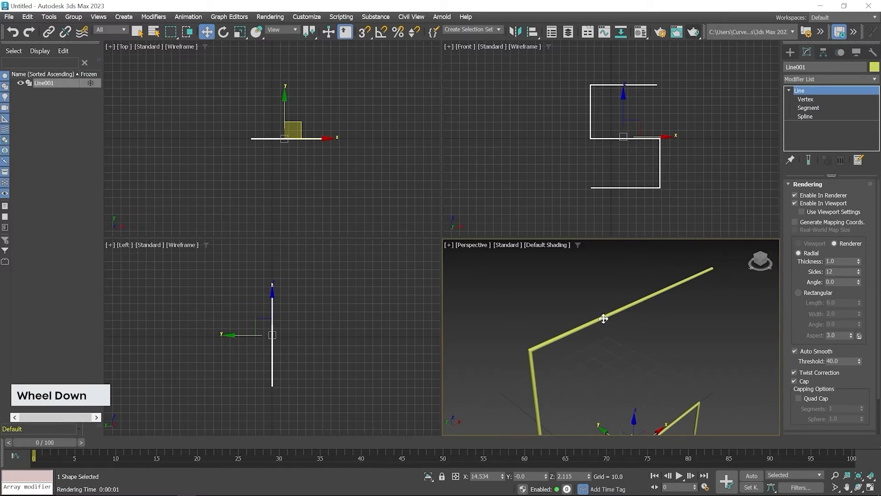
alt+middle_drag(698, 302, 596, 298)
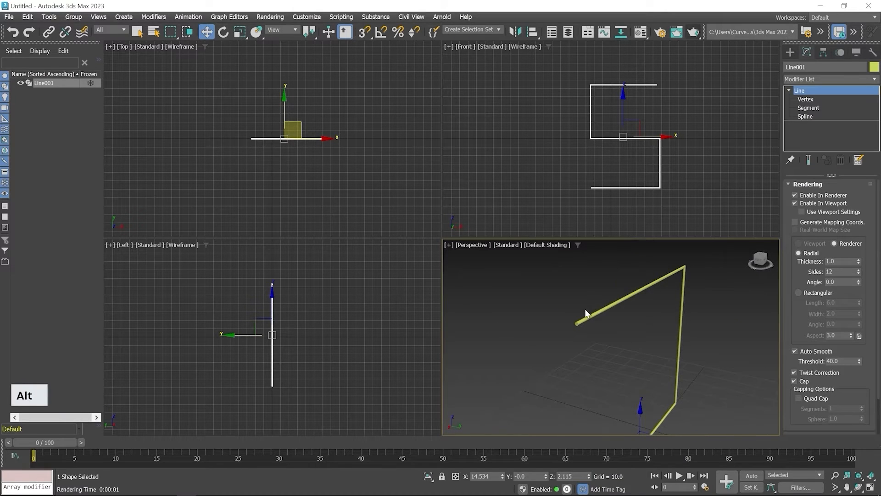
scroll(587, 314, up, 3)
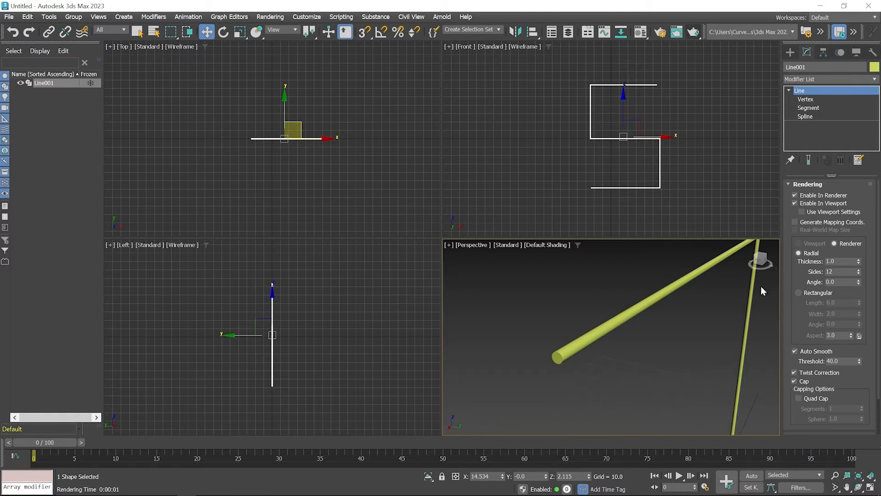
middle_drag(681, 327, 634, 342)
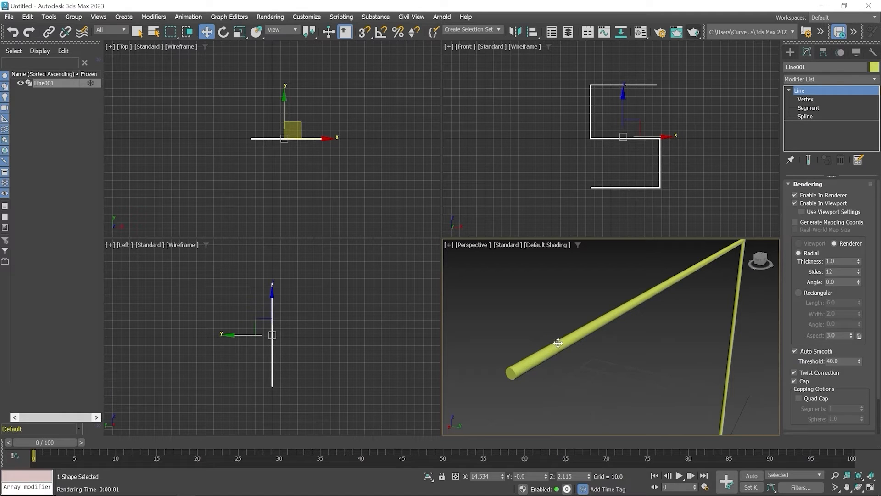
key(F4)
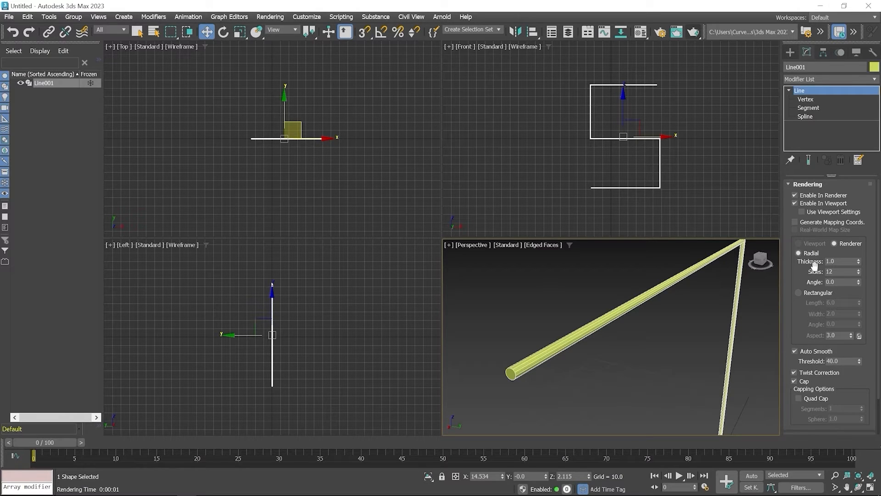
Step: Set the line's radial rendering thickness to 3.05 and its number of sides to 3
drag(858, 261, 844, 190)
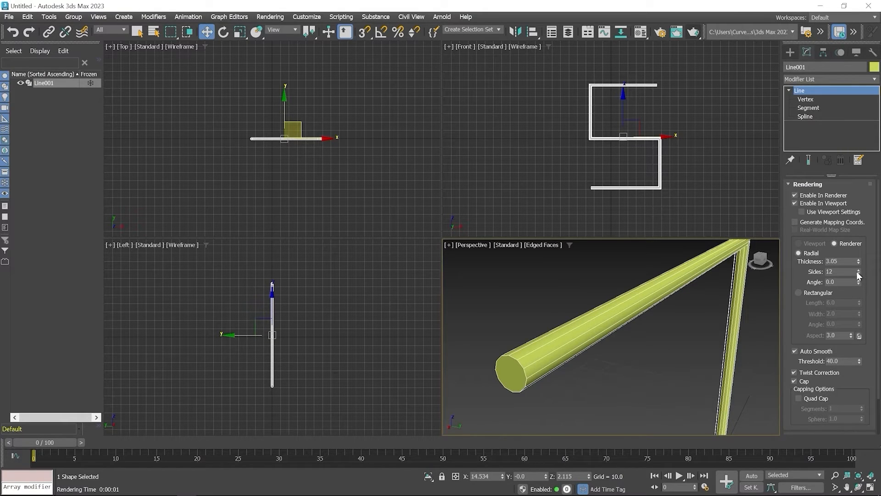
drag(858, 274, 860, 272)
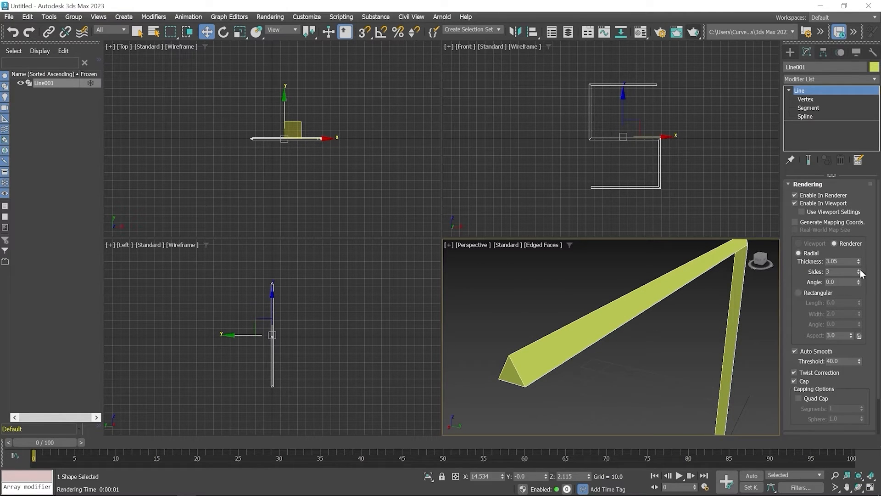
Step: Set the line's radial sides to 27 and switch its cross-section to rectangular with length 2.64 and width 4.38
drag(860, 273, 861, 265)
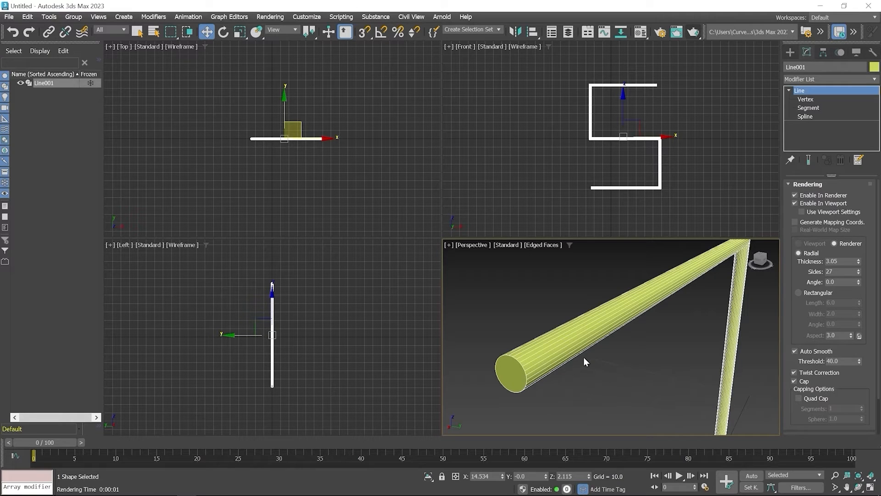
click(801, 293)
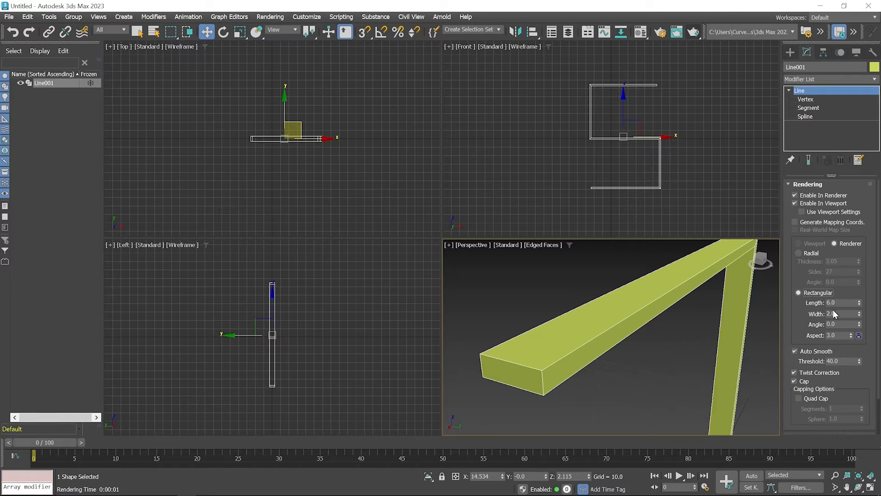
drag(860, 304, 857, 270)
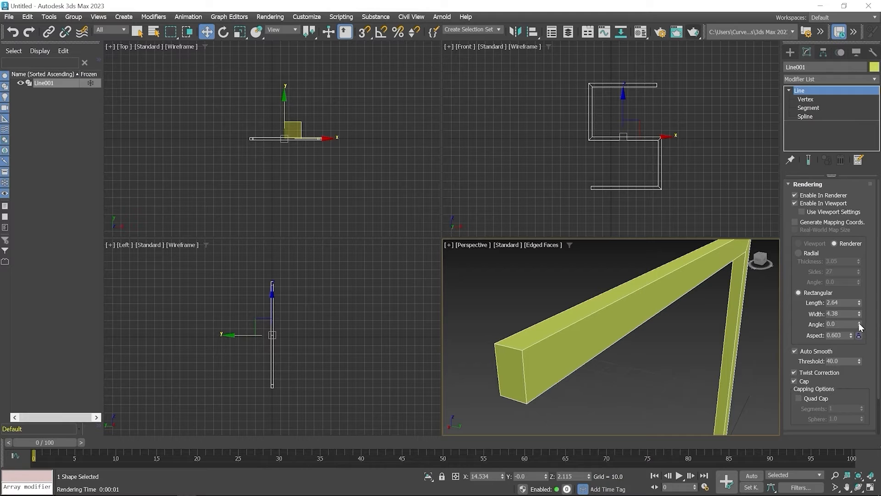
Step: Try a rectangular cross-section angle of 40.65 and reset it to 0, and switch the line's end caps off and back on
drag(860, 325, 232, 399)
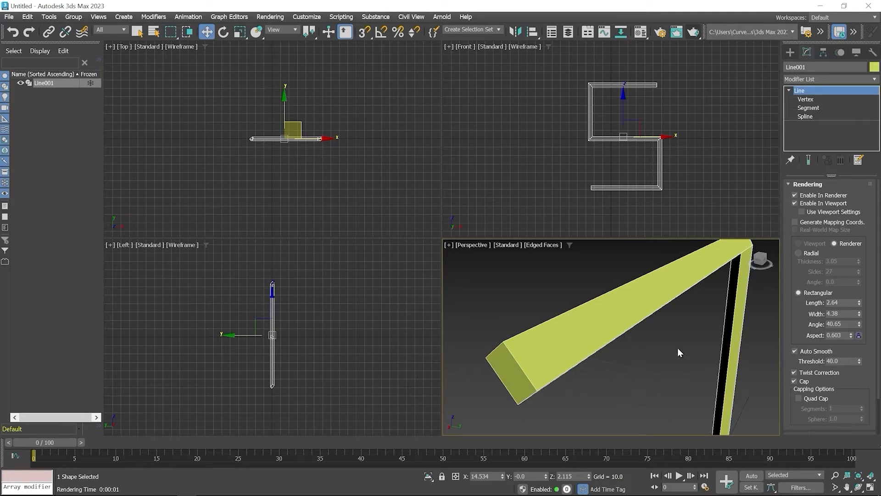
right_click(860, 323)
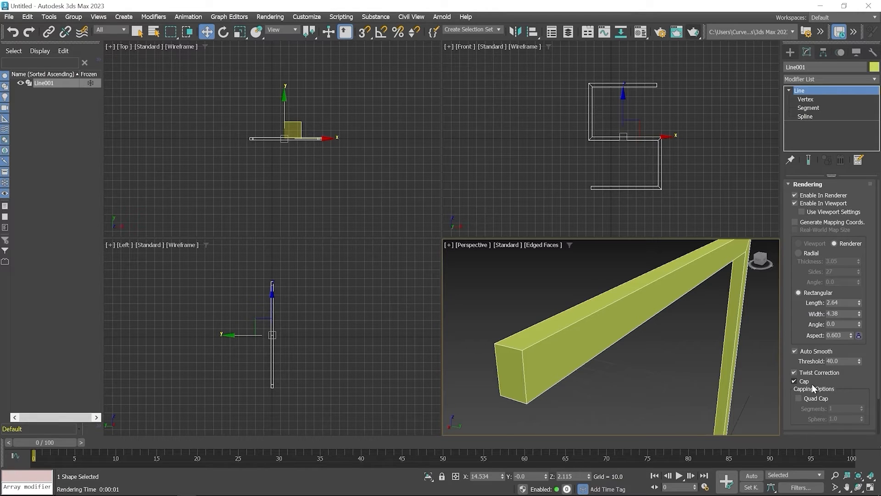
click(795, 382)
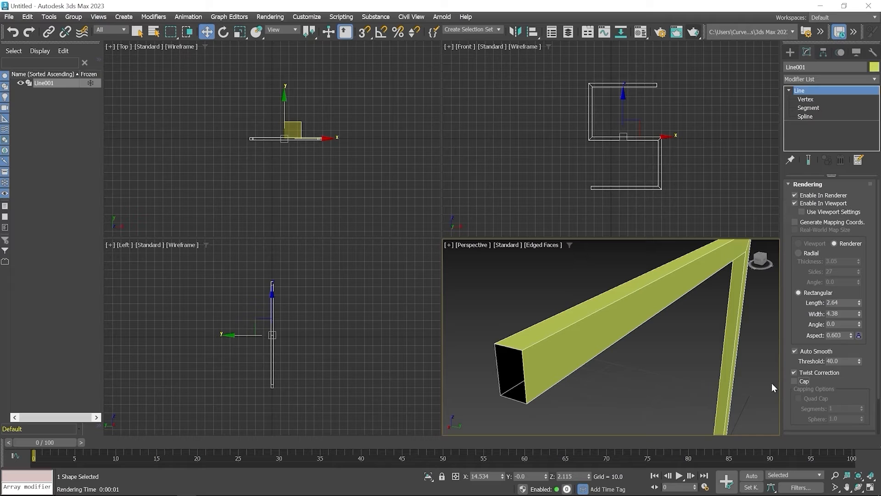
click(800, 381)
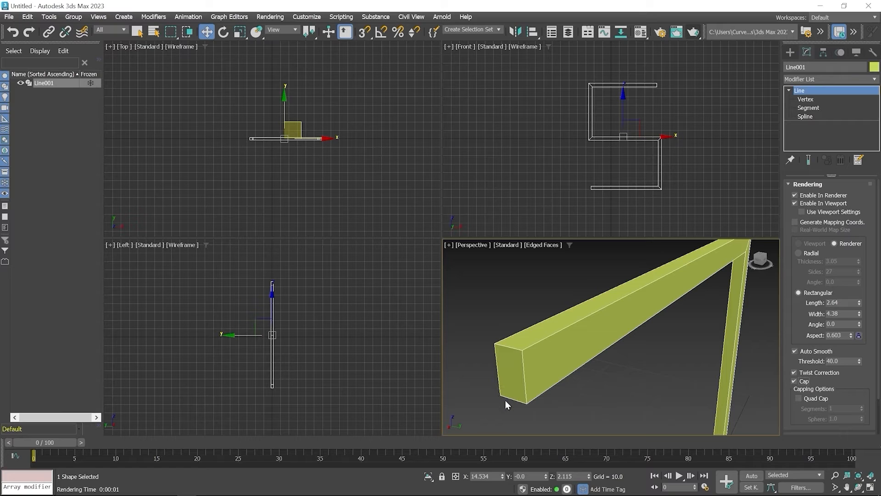
Step: Return the line to a radial cross-section and give its ends quad caps with 5 segments and a sphere value of 1.0
click(798, 252)
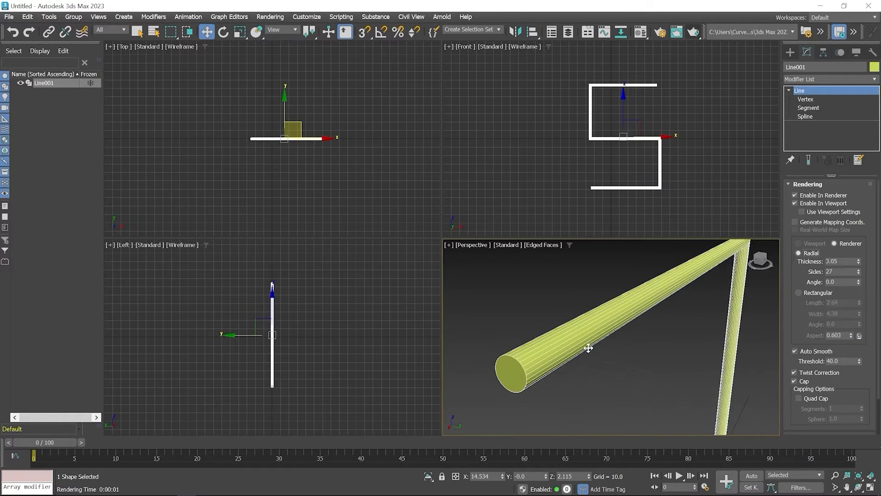
middle_drag(586, 347, 548, 349)
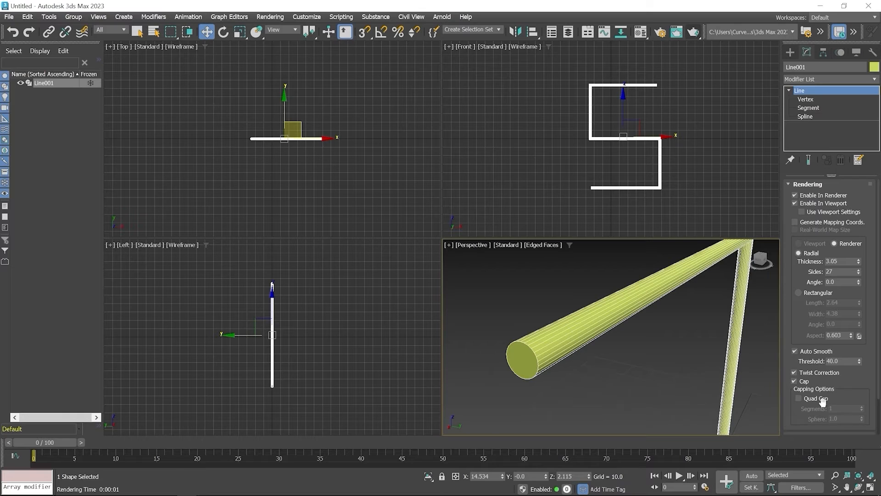
click(799, 398)
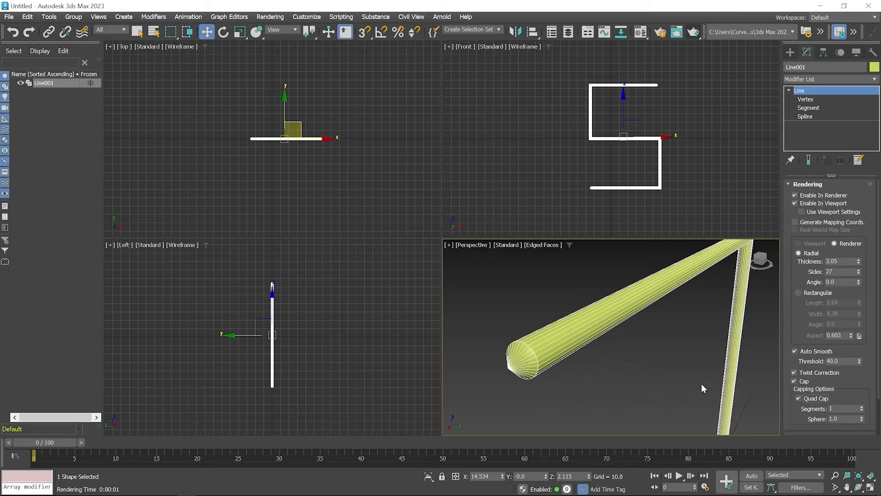
click(863, 407)
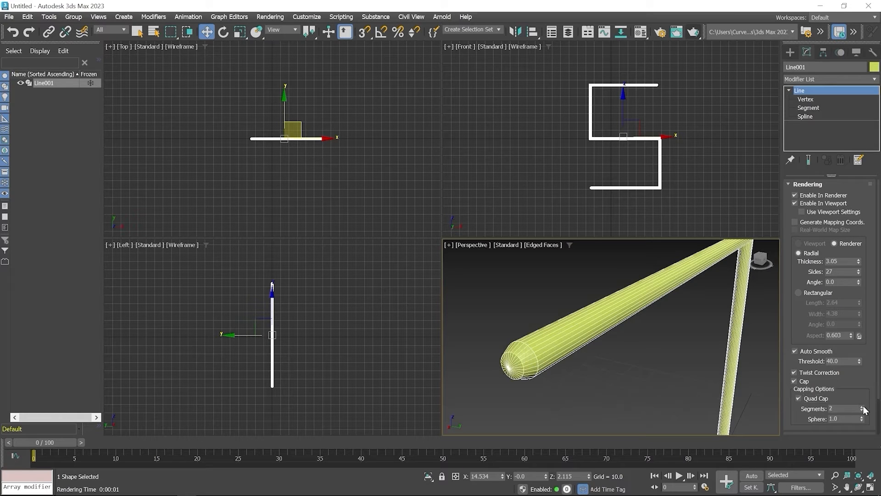
click(862, 408)
scroll(520, 365, up, 3)
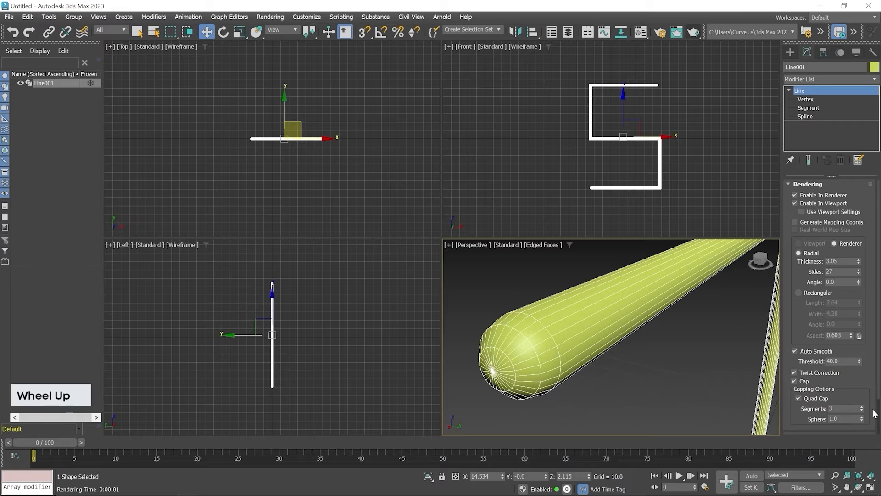
click(863, 407)
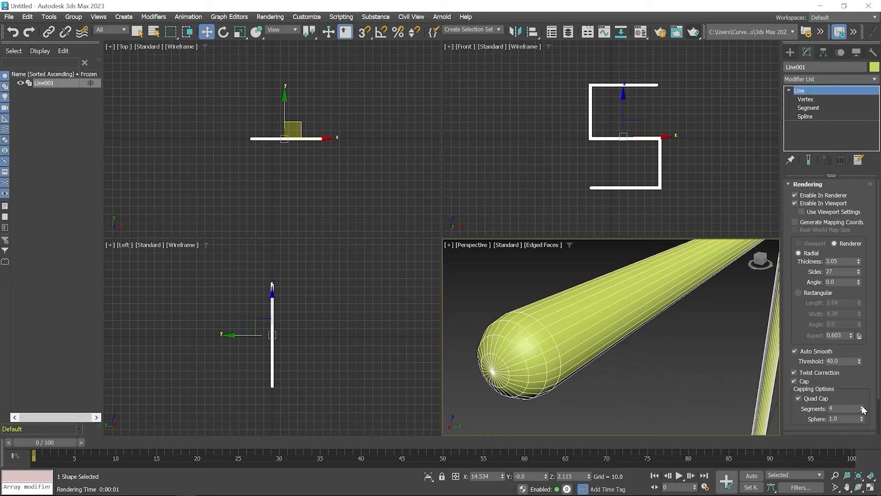
click(863, 407)
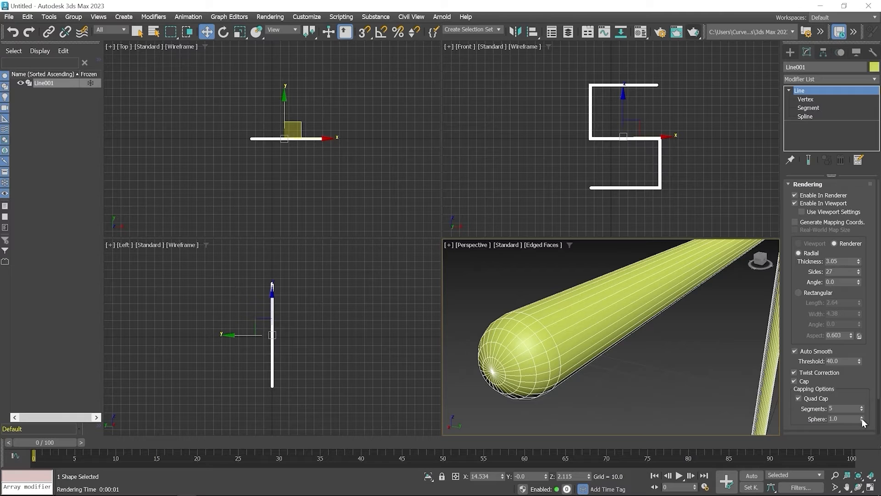
mouse_move(863, 422)
mouse_down()
mouse_move(864, 431)
mouse_move(870, 410)
mouse_up()
Step: Disable the line in both the renderer and the viewport and collapse its Rendering settings
click(801, 197)
click(805, 205)
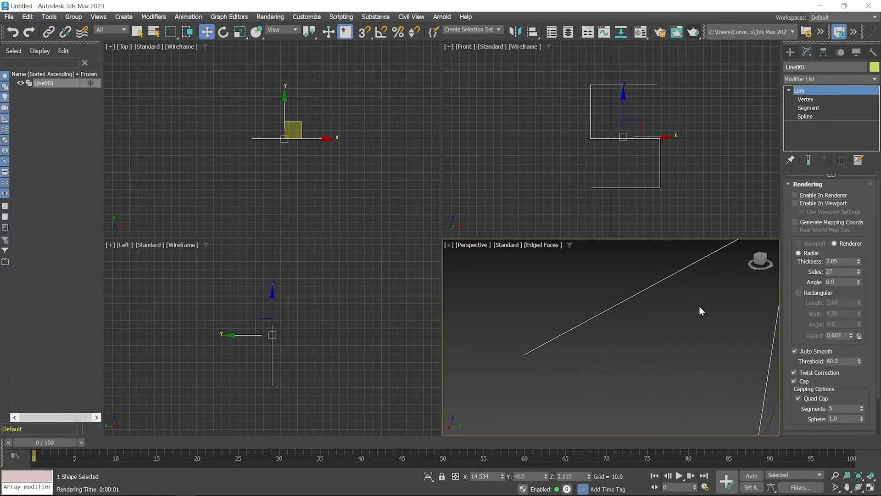
click(807, 185)
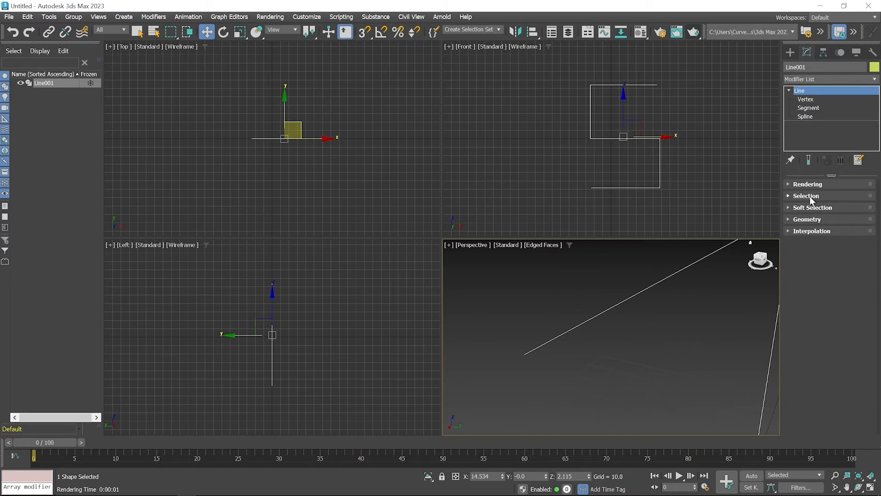
Step: Expand the line's Selection settings, enter vertex level, and select all six vertices in the Front view before clearing the selection
click(810, 196)
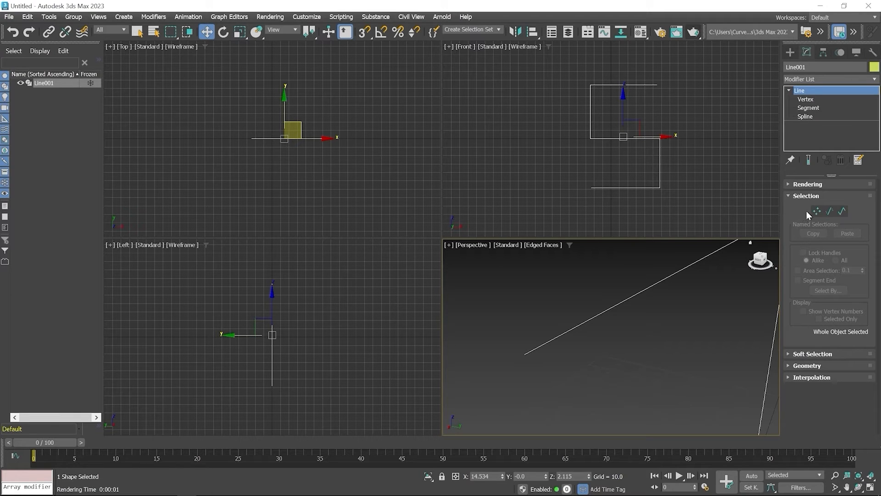
click(816, 210)
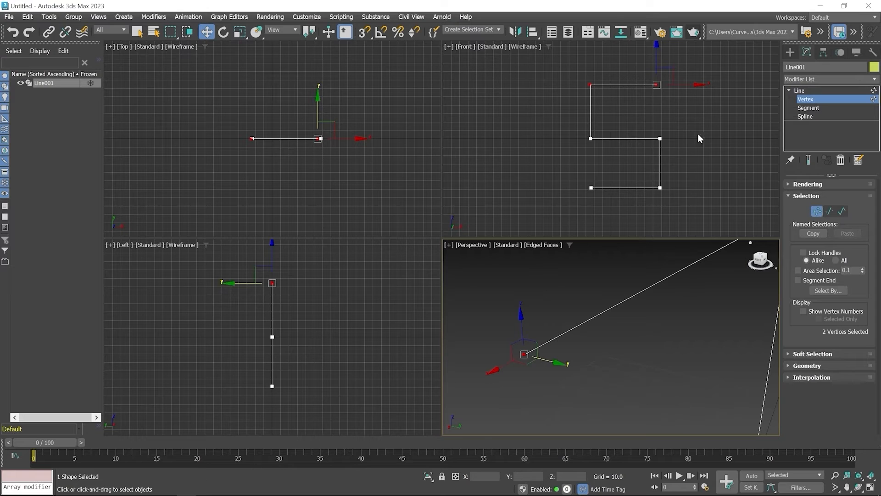
drag(555, 62, 688, 200)
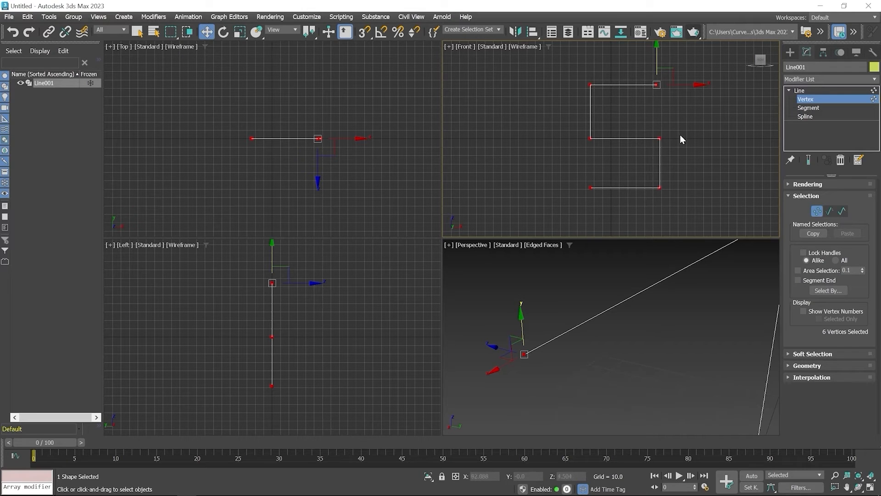
click(705, 150)
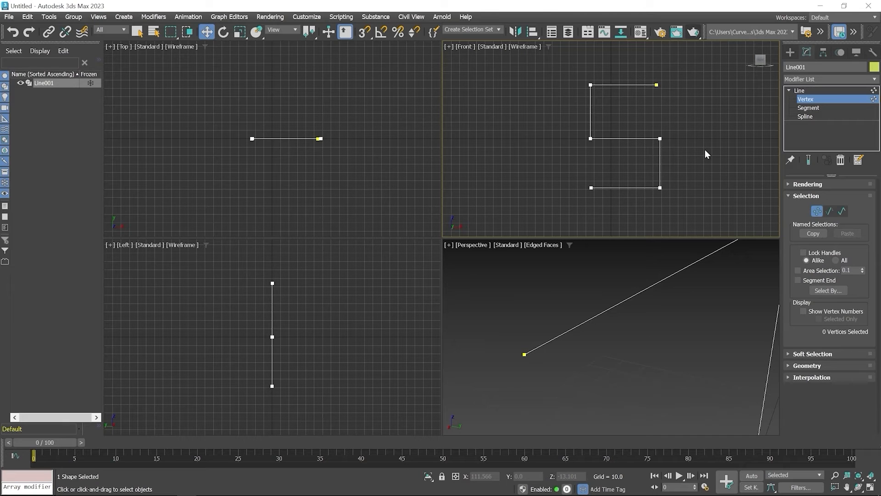
Step: Show vertex numbers for only the two selected vertices on the S's upper vertical segment, and switch the numbering off again
click(803, 310)
drag(572, 68, 612, 163)
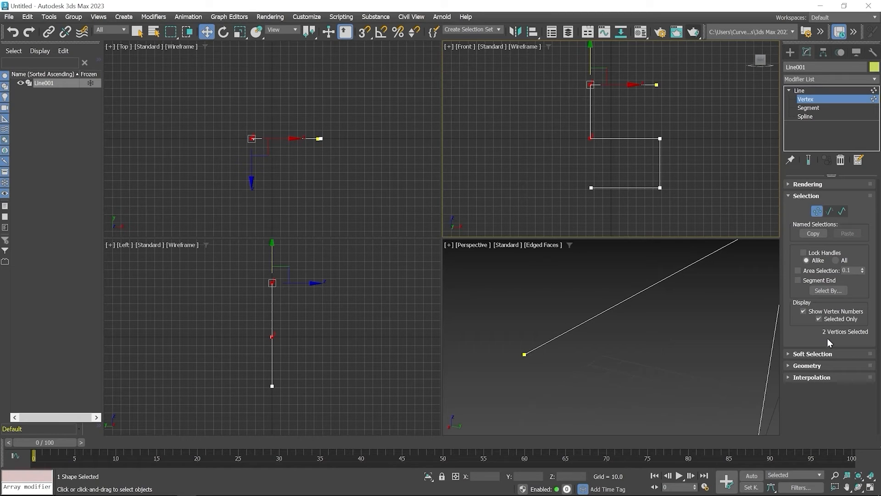
click(803, 312)
Step: Maximize the Front viewport and convert all six vertices of the line to Smooth
middle_click(687, 153)
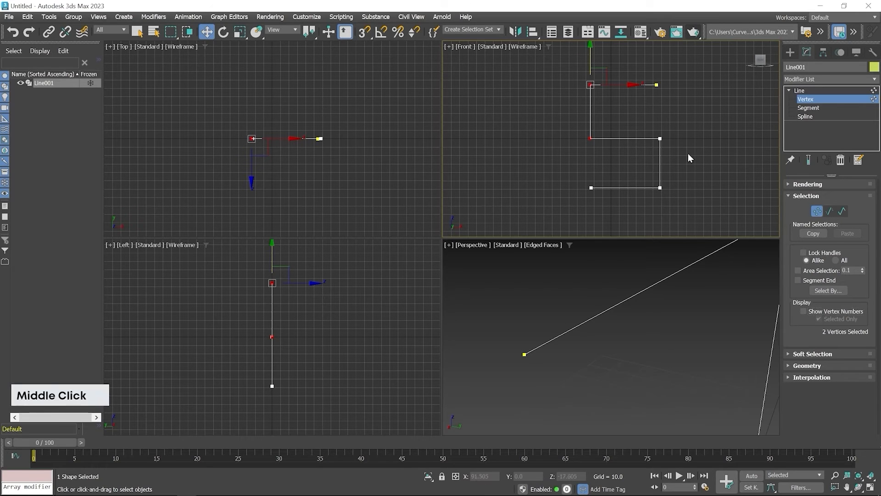
key(alt+w)
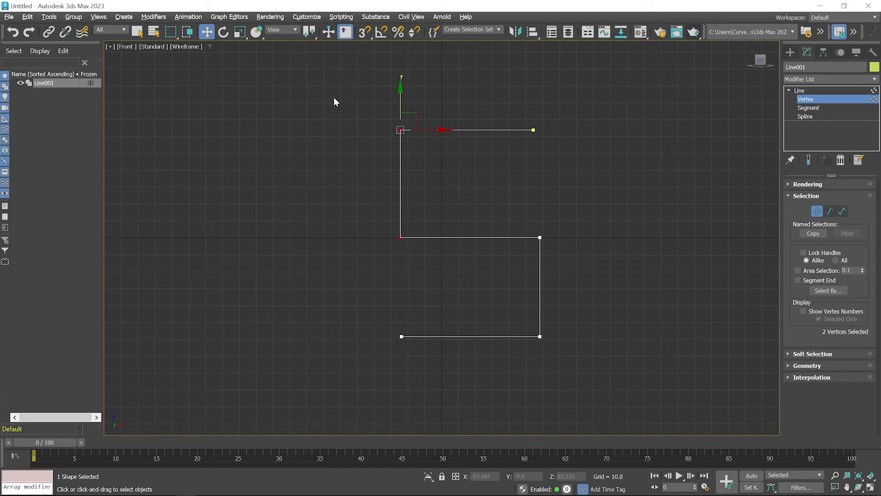
drag(352, 111, 524, 294)
drag(587, 365, 612, 375)
right_click(488, 198)
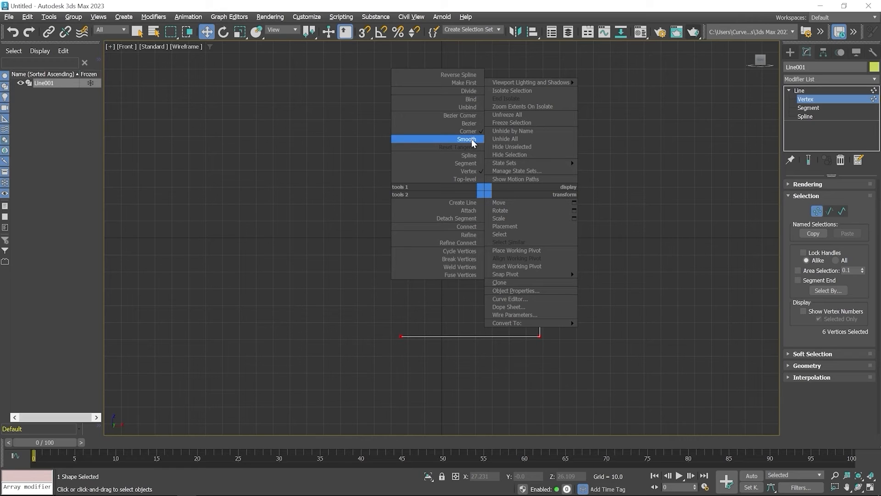
click(467, 140)
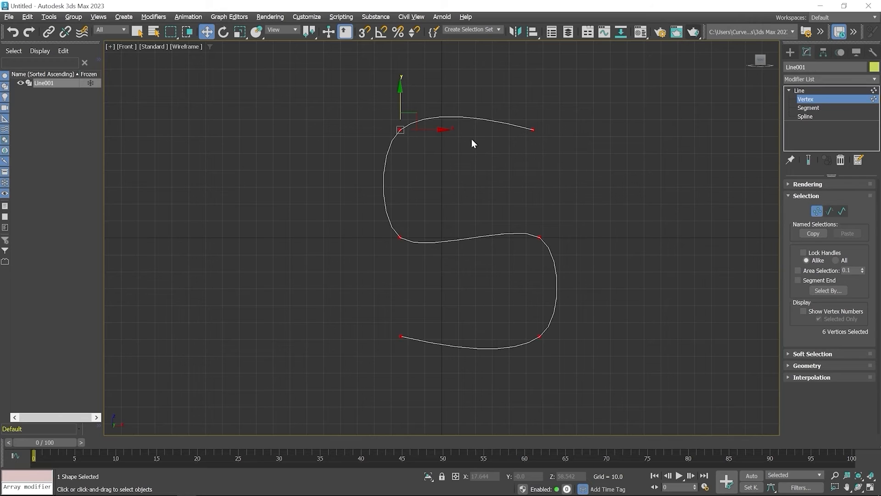
Step: Reselect all six vertices of the smoothed line and convert them to Bezier Corner
click(471, 139)
drag(403, 132, 404, 132)
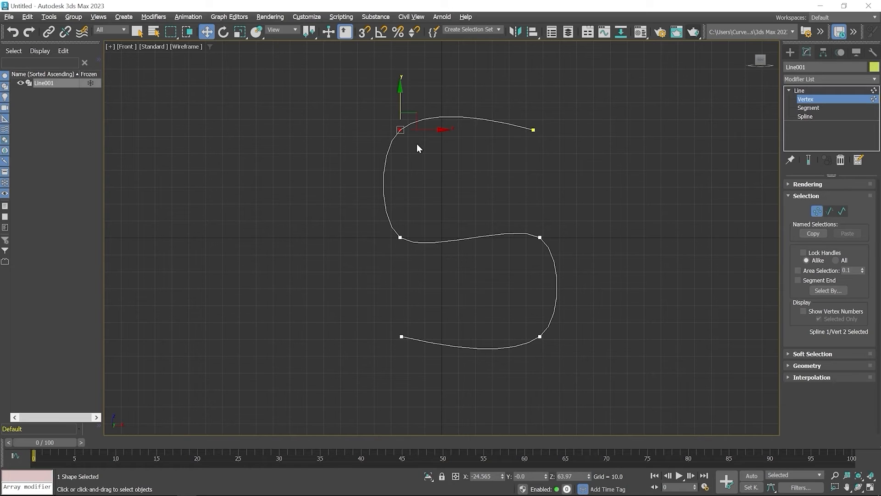
drag(341, 86, 606, 391)
right_click(474, 156)
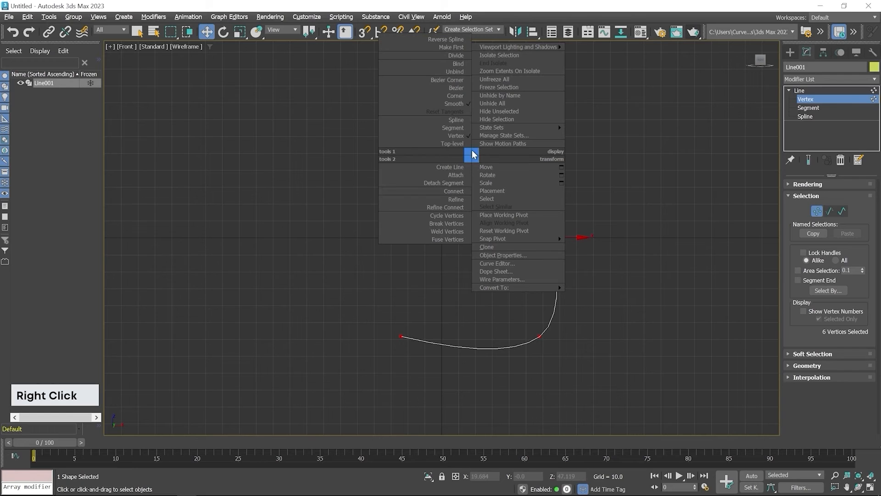
click(455, 81)
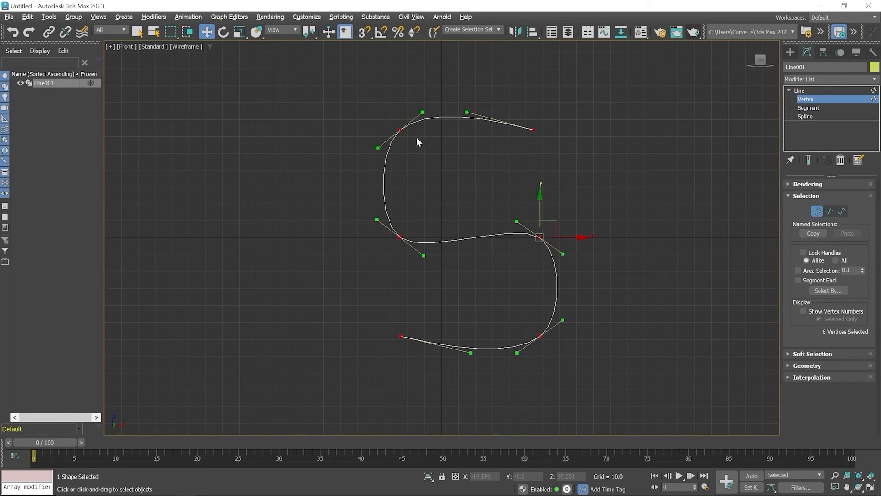
Step: Select only the S's upper-left vertex and shift its lower Bezier handle slightly downward
click(400, 130)
click(346, 109)
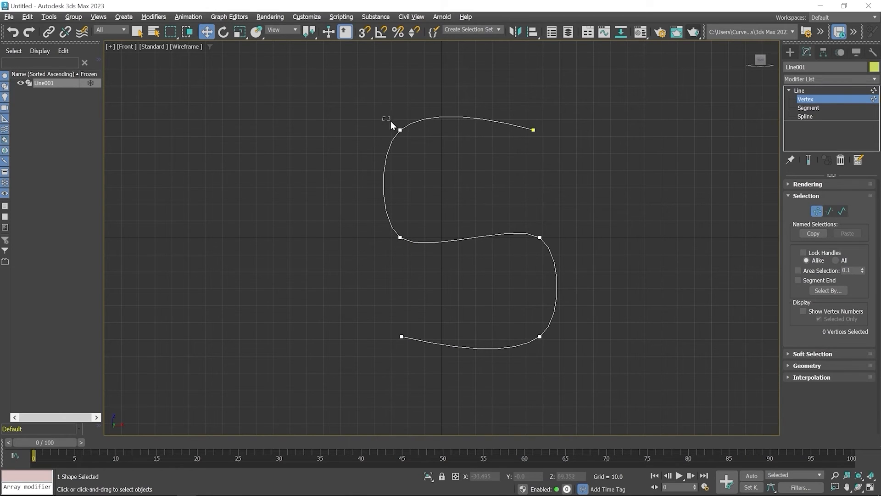
drag(391, 124, 421, 143)
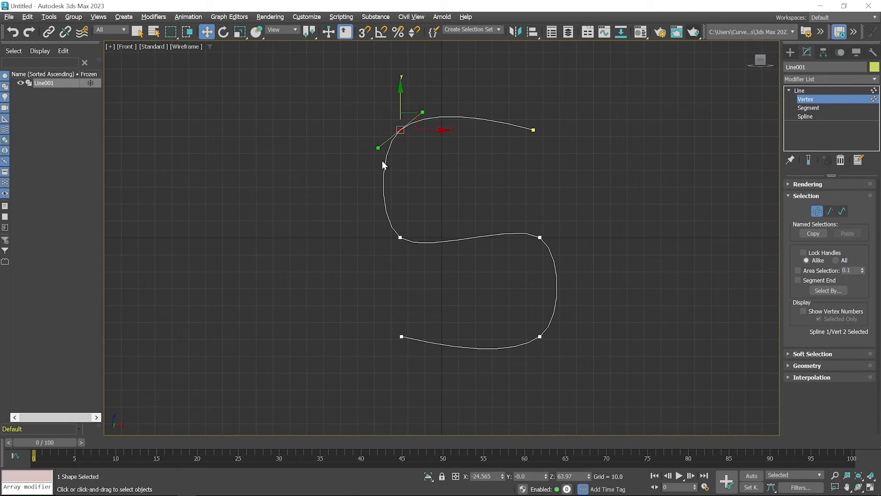
drag(377, 148, 338, 159)
Step: Display the Axis Constraints toolbar and set the movement constraint to the XY plane
right_click(55, 45)
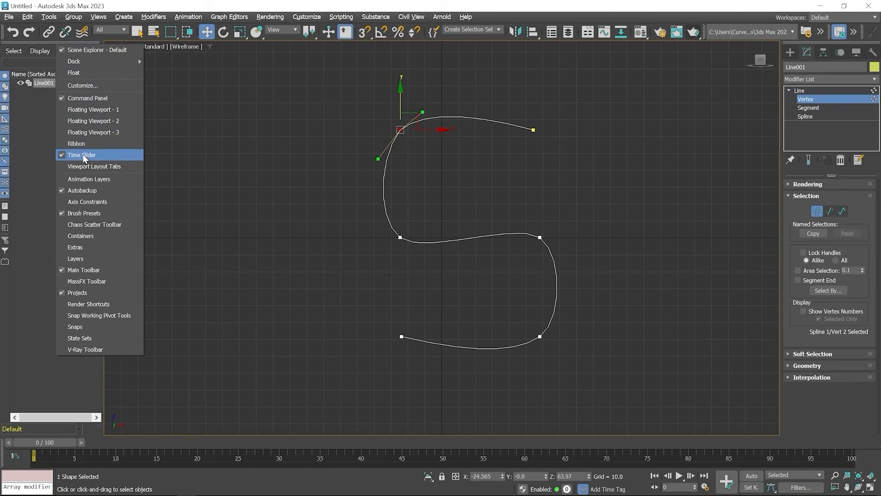
click(82, 202)
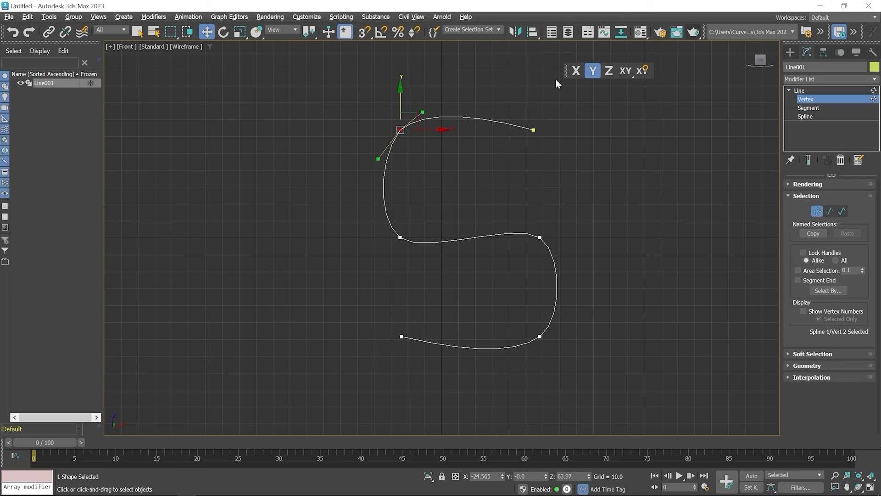
click(594, 74)
double_click(417, 114)
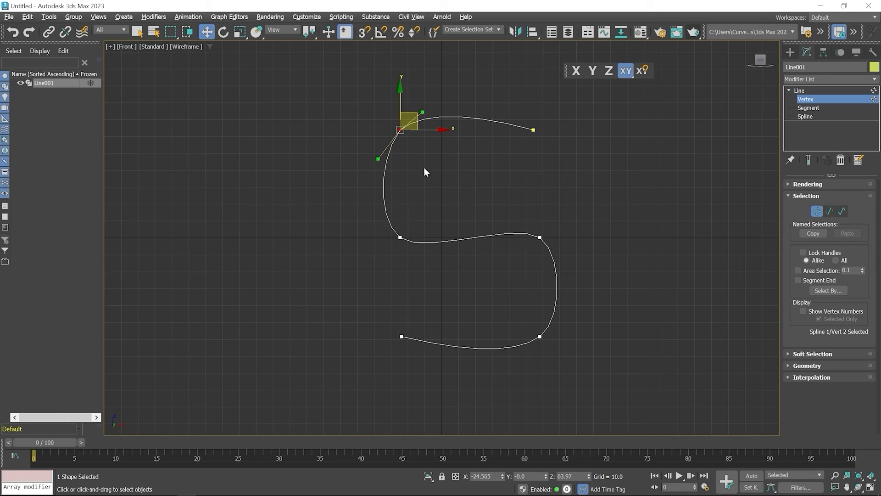
Step: Pull the lower handle of the S's upper-left vertex outward to widen the curve, and select the vertex at the upper free end
mouse_move(380, 157)
mouse_down()
mouse_move(325, 191)
mouse_move(369, 152)
mouse_move(358, 136)
mouse_move(364, 154)
mouse_up()
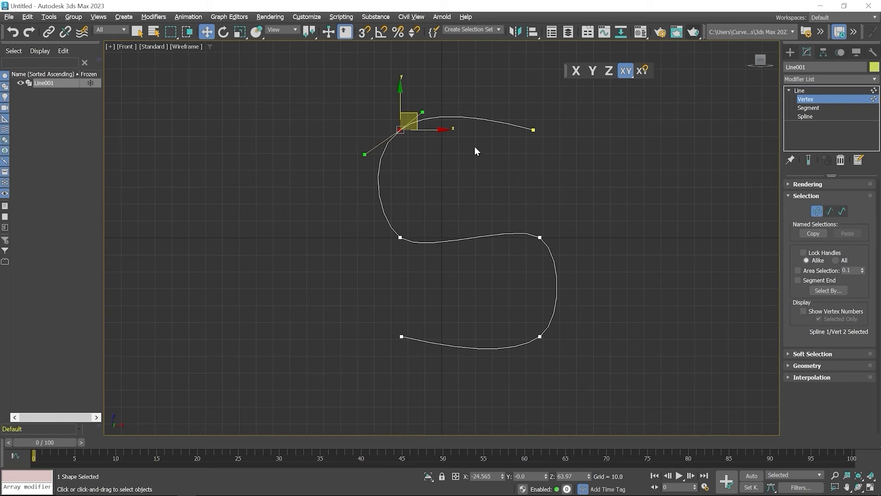
drag(524, 106, 550, 153)
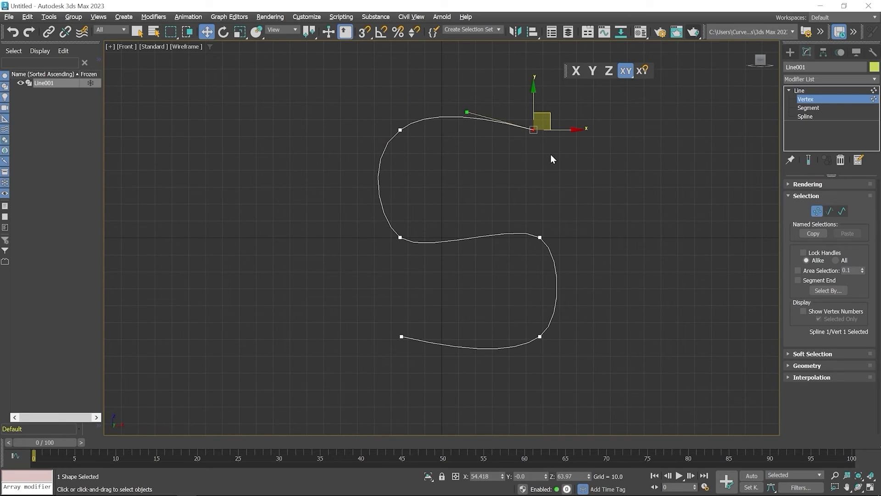
Step: Raise the Bezier handle of the S's upper free end and extend the upper-left vertex's upper handle to round the top
drag(469, 112, 492, 86)
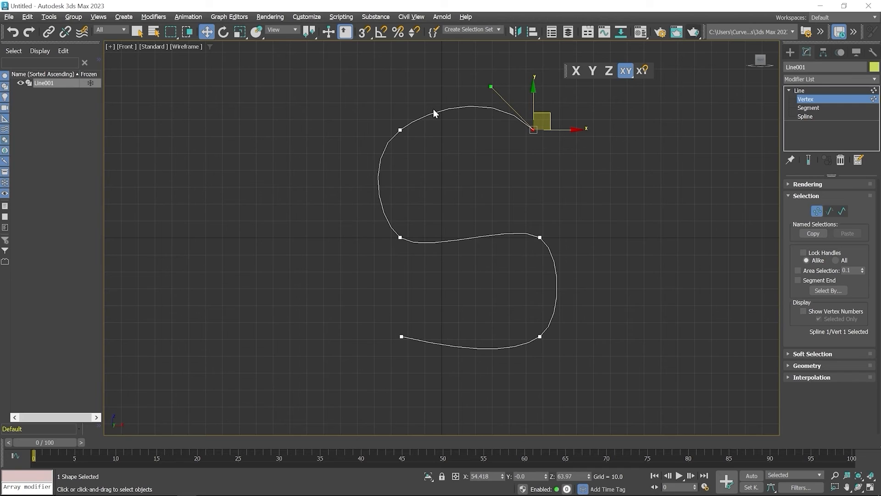
click(401, 129)
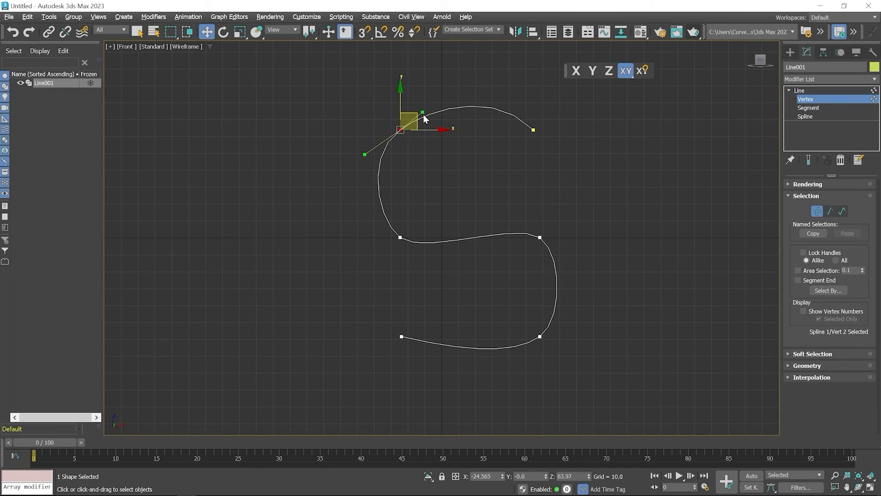
drag(423, 112, 433, 108)
Step: Select all six vertices of the S, convert them to Bezier, and clear the selection
drag(455, 185, 598, 370)
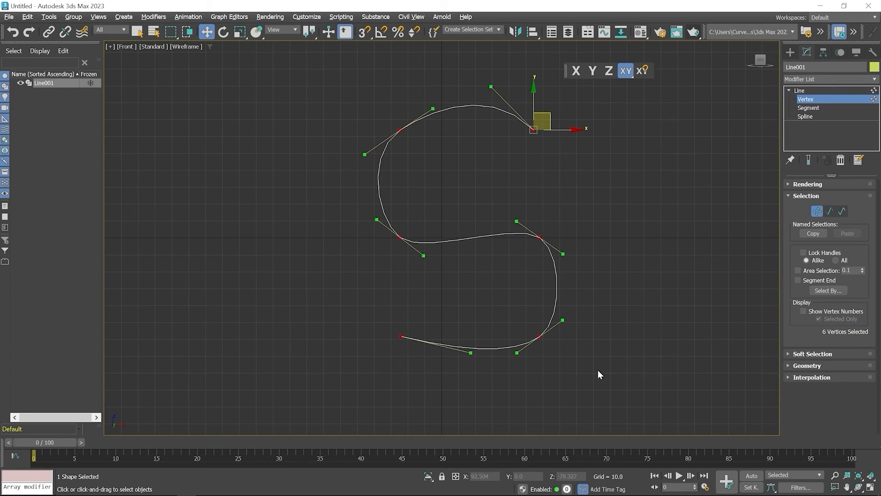
right_click(480, 148)
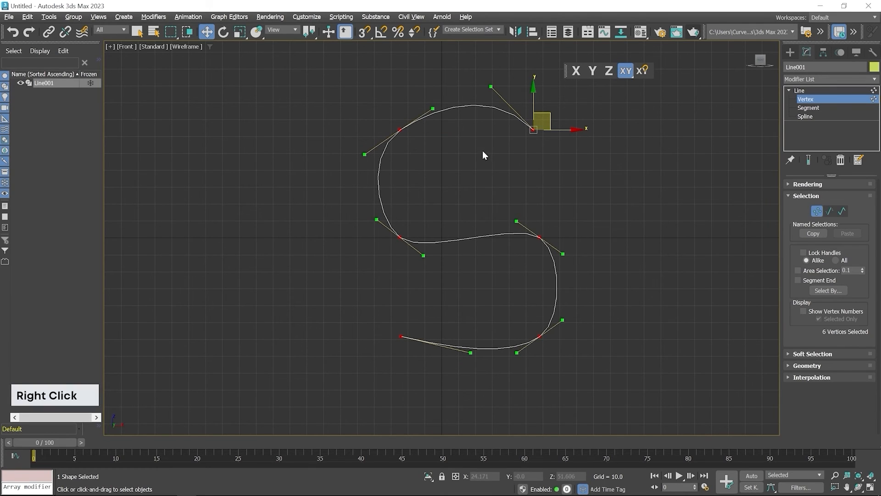
click(458, 80)
click(353, 103)
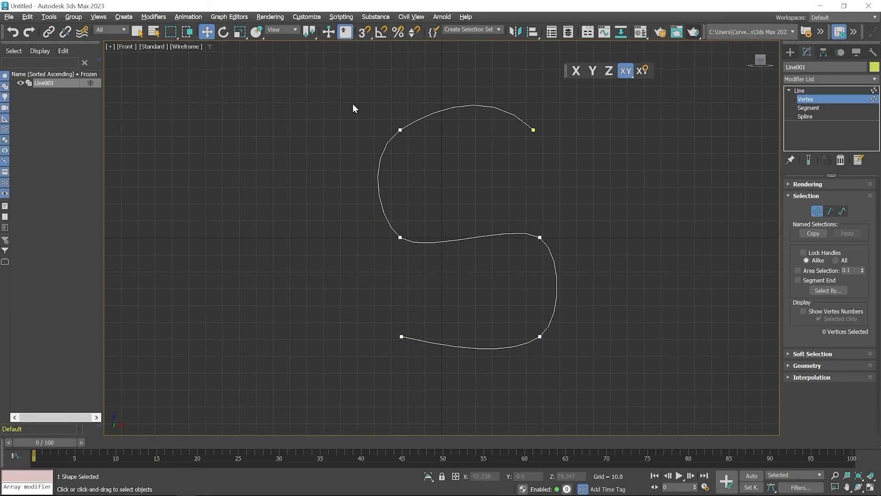
Step: Select the S's upper-left vertex and shift its lower Bezier handle slightly downward so both linked handles rotate
drag(352, 103, 406, 134)
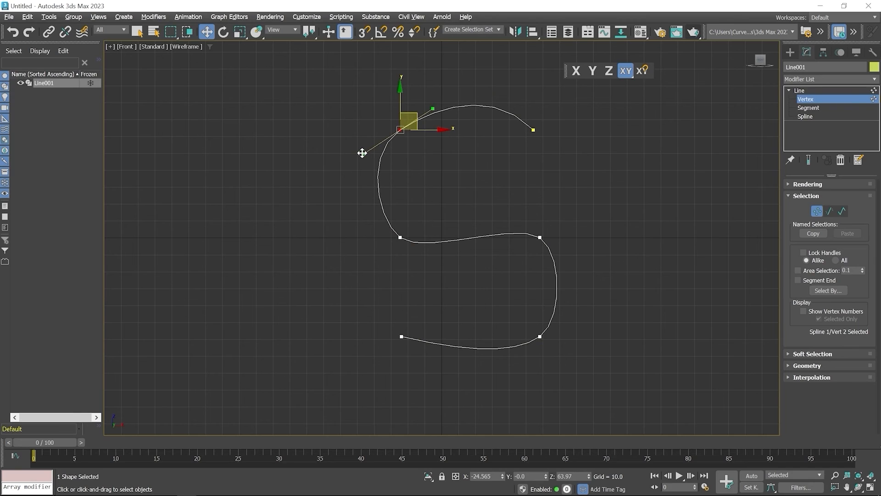
mouse_move(364, 153)
mouse_down()
mouse_move(389, 172)
mouse_move(356, 147)
mouse_move(382, 170)
mouse_move(362, 159)
mouse_up()
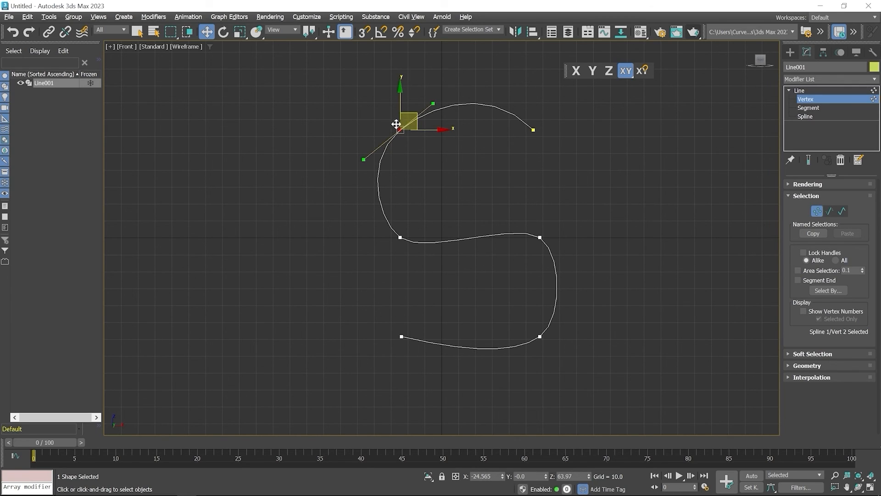
Step: Convert the S's middle-left vertex to Bezier Corner, extend its lower handle outward, and raise its upper handle
drag(426, 219, 377, 266)
right_click(417, 229)
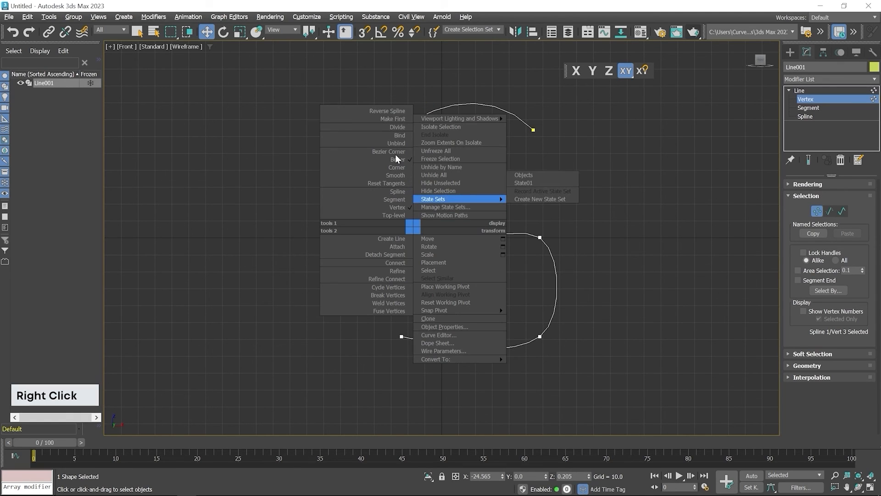
click(396, 155)
right_click(416, 224)
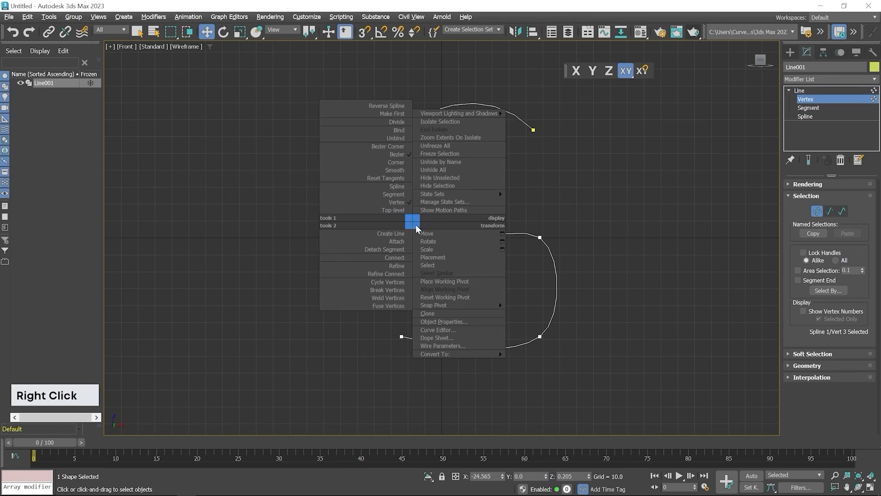
click(390, 147)
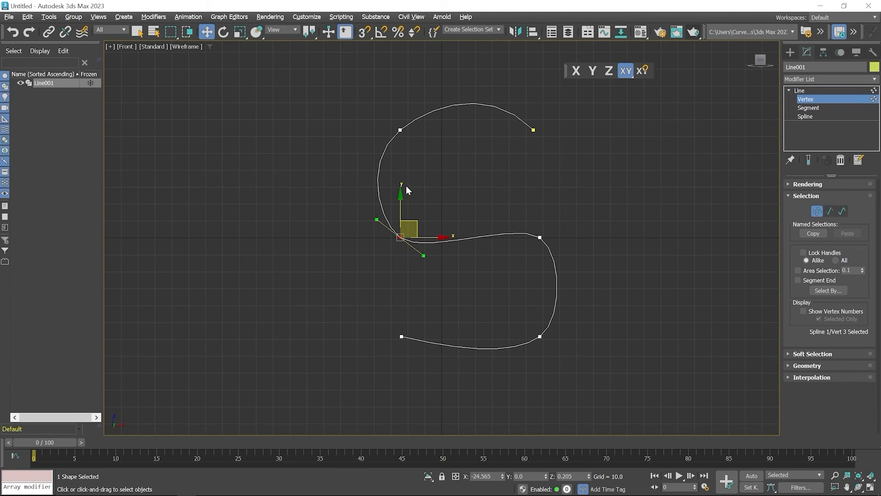
drag(424, 255, 446, 277)
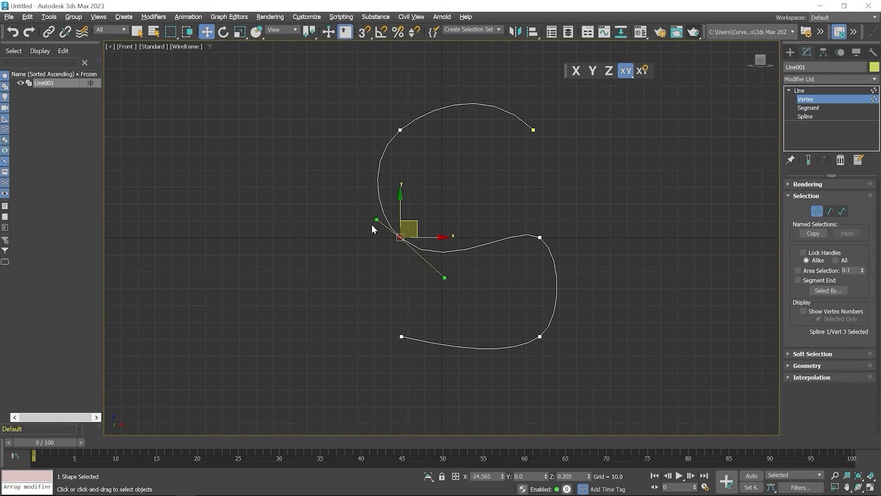
drag(377, 219, 374, 204)
Step: Select the S's middle-right vertex and pull its upper Bezier handle outward to lengthen both linked handles
click(539, 236)
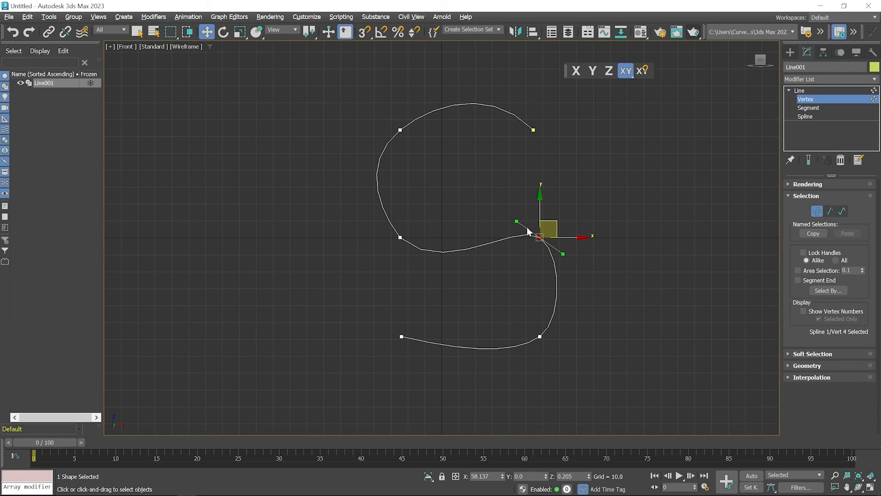
drag(516, 221, 501, 214)
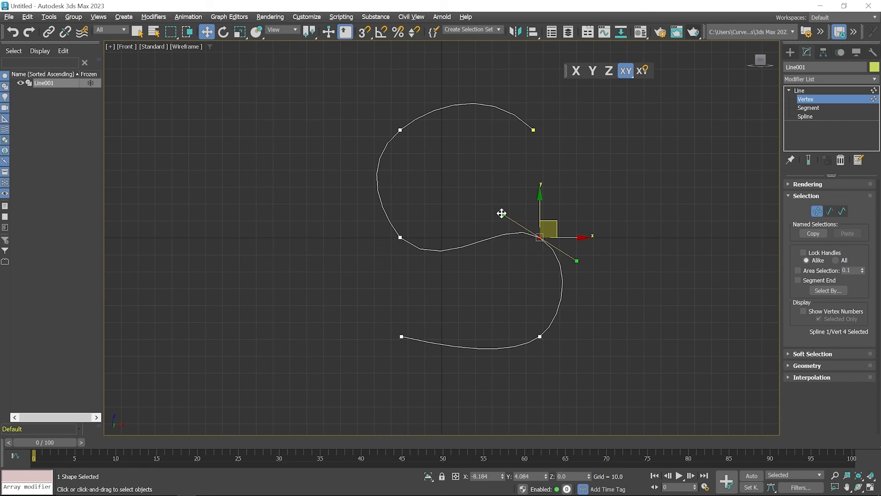
mouse_move(501, 213)
mouse_down()
mouse_move(511, 202)
mouse_move(497, 210)
mouse_up()
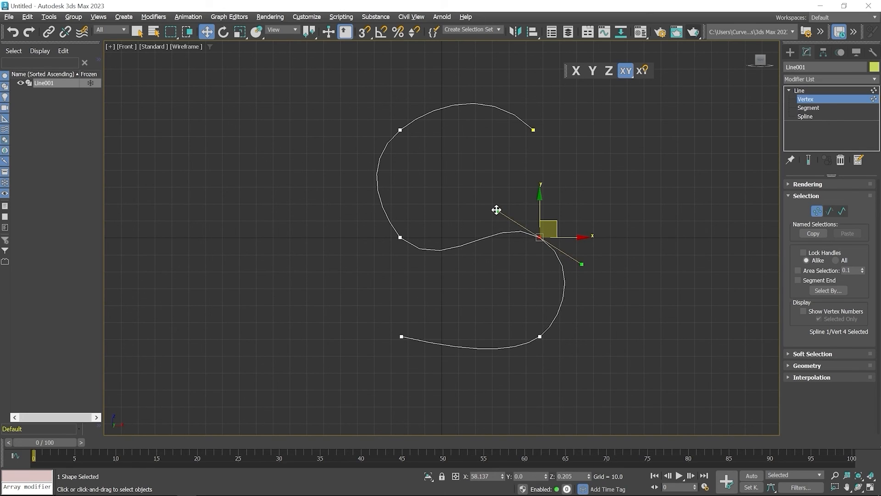
Step: Convert the S's lower-right vertex to Bezier Corner and pull its upper and lower handles outward separately
click(543, 337)
right_click(553, 339)
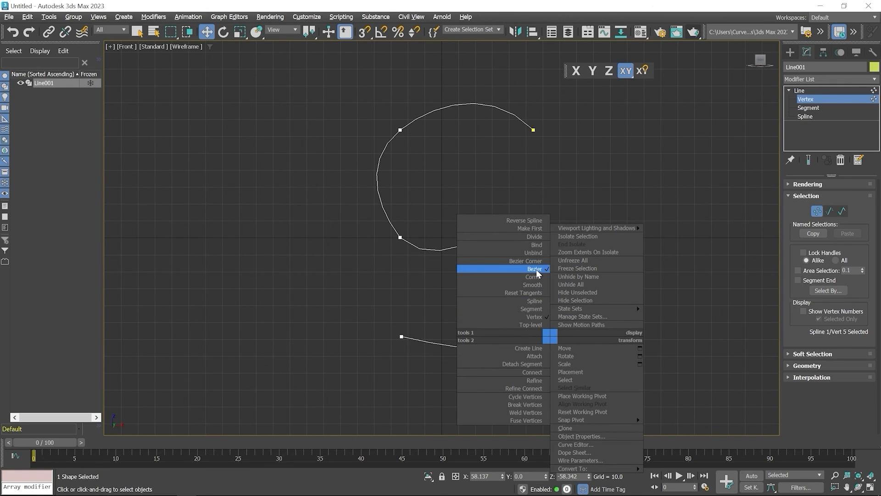
click(533, 261)
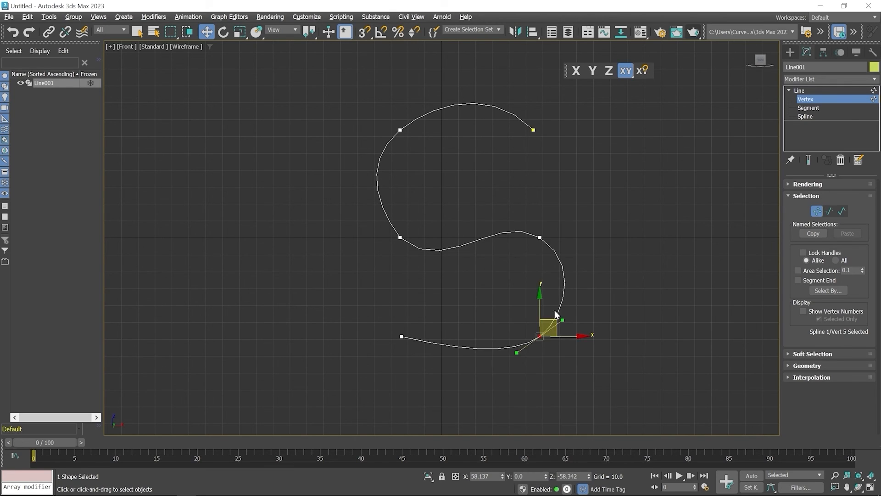
mouse_move(564, 319)
mouse_down()
mouse_move(576, 327)
mouse_move(573, 319)
mouse_up()
drag(519, 352, 499, 357)
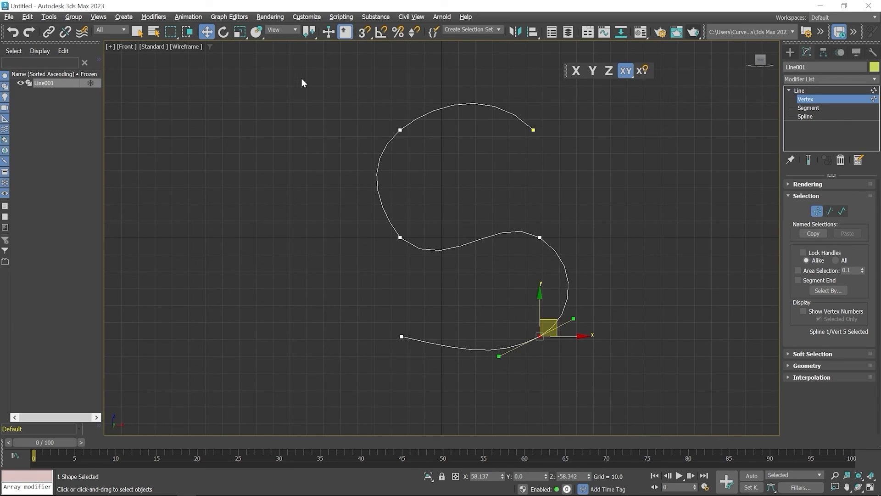
Step: Convert all six vertices of the S to Corner, clear the selection, and return to the whole Line object level
drag(513, 241, 635, 377)
right_click(485, 193)
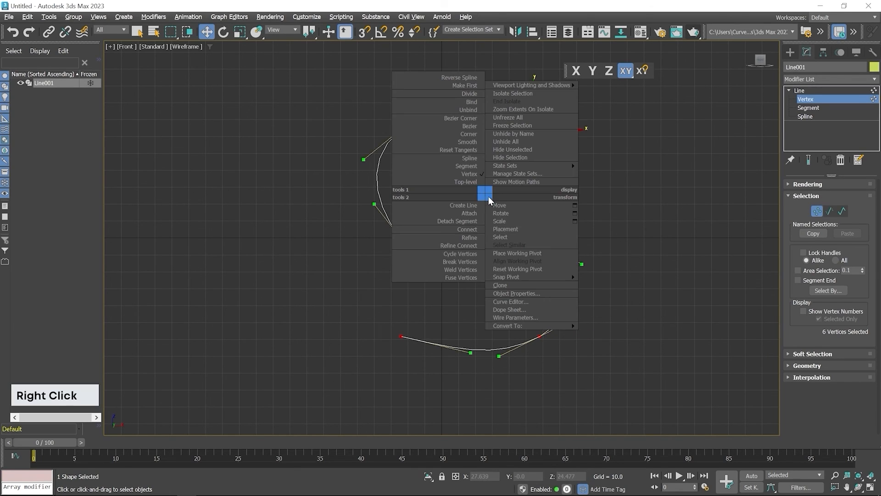
click(471, 134)
click(623, 245)
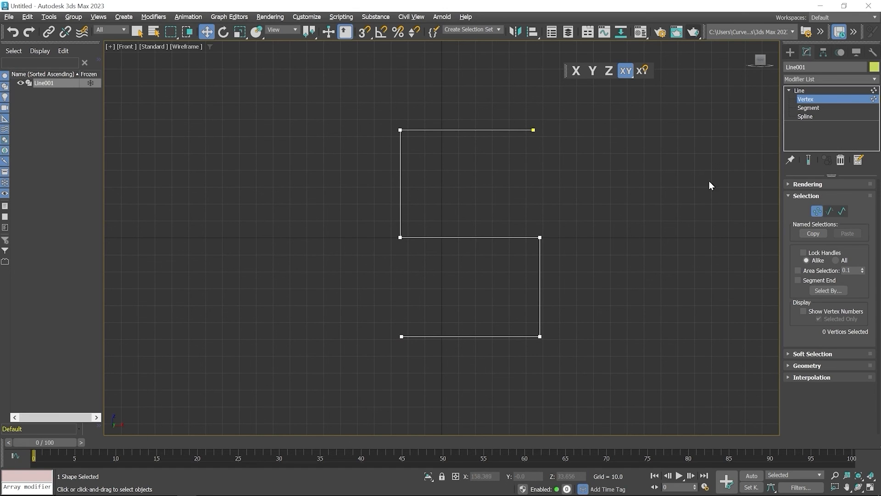
click(802, 91)
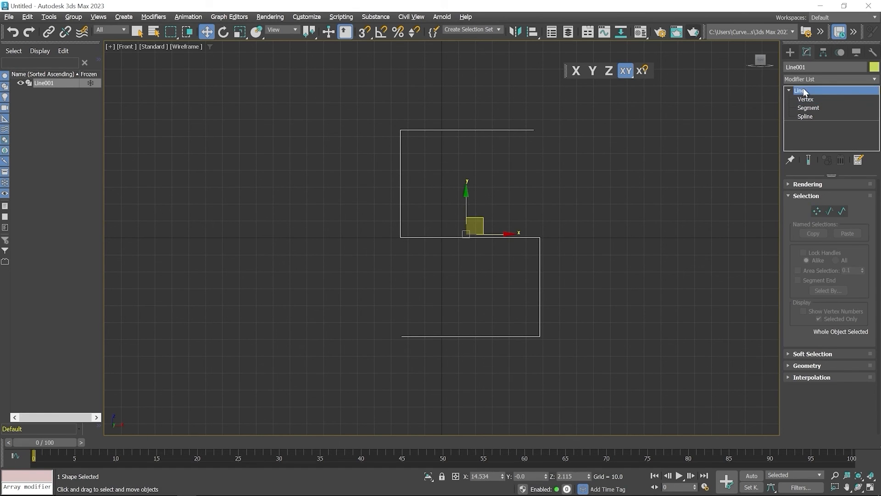